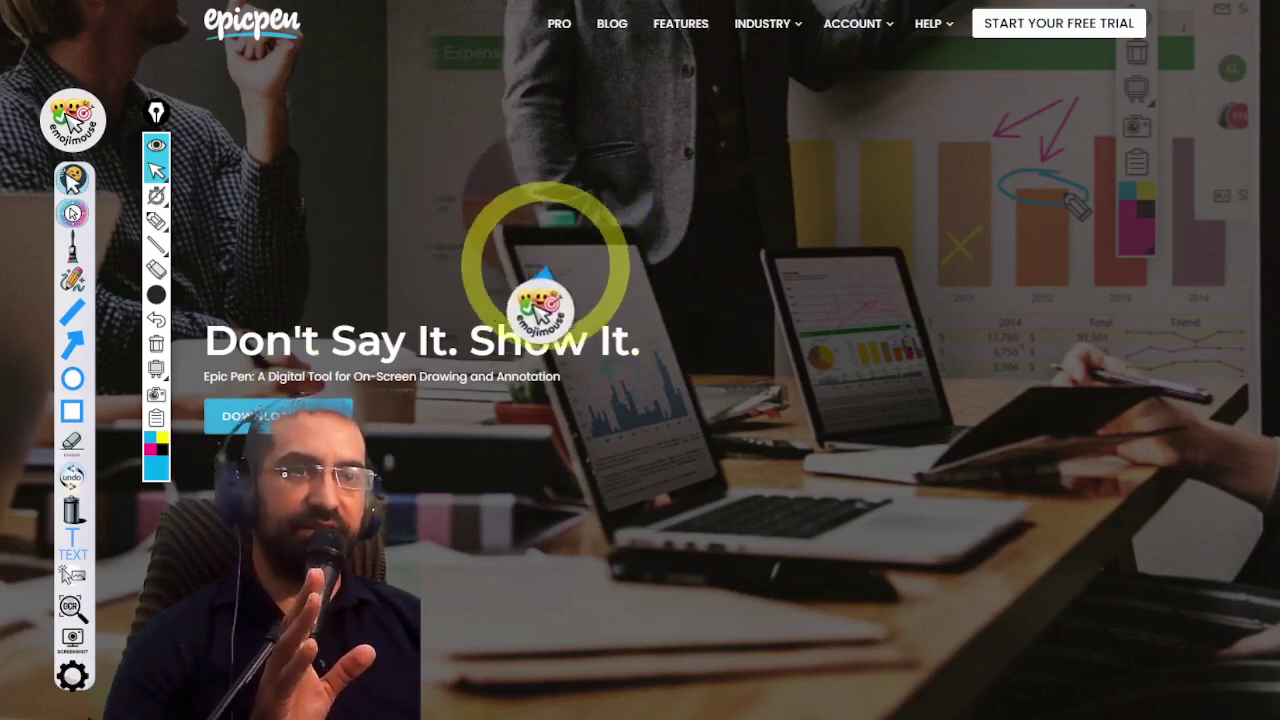
- Test the pen and arrow tools, clear everything, then draw one long blue arrow to the epicpen logo
left_click(72, 250)
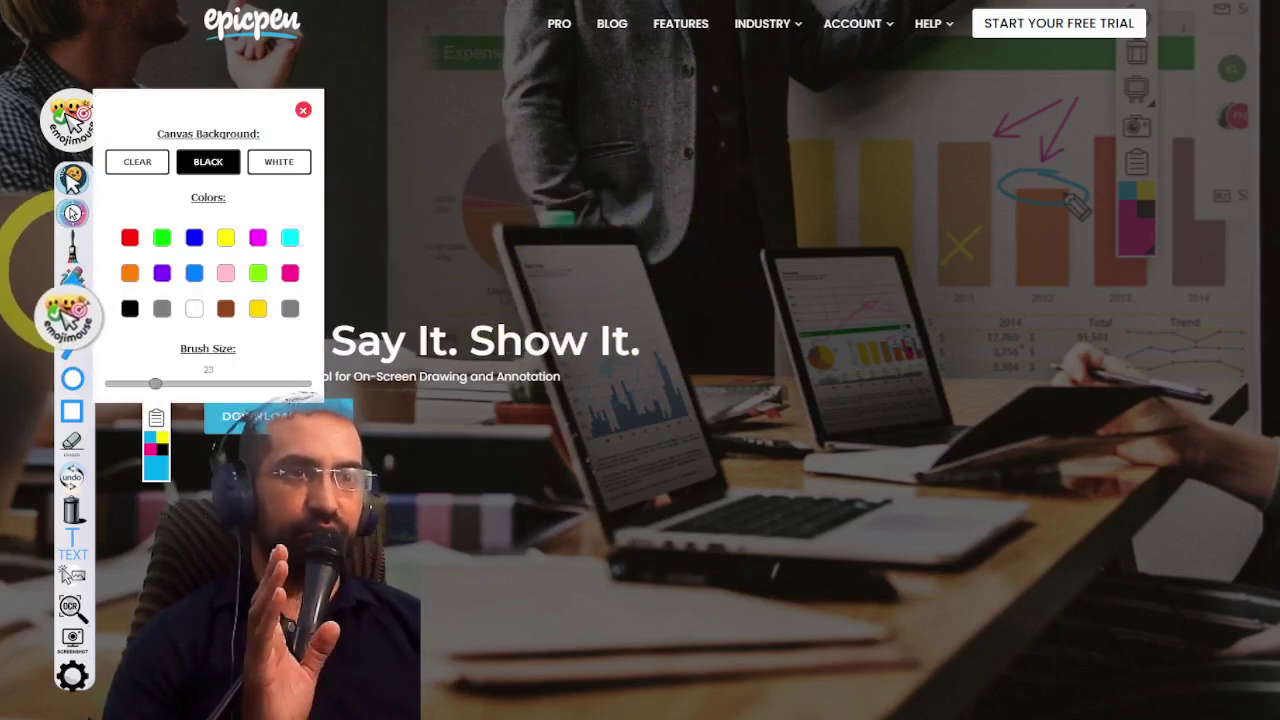
mouse_move(580, 132)
left_mouse_down()
mouse_move(345, 228)
mouse_move(650, 335)
mouse_move(789, 294)
mouse_move(1200, 288)
mouse_move(726, 272)
mouse_move(700, 335)
left_mouse_up()
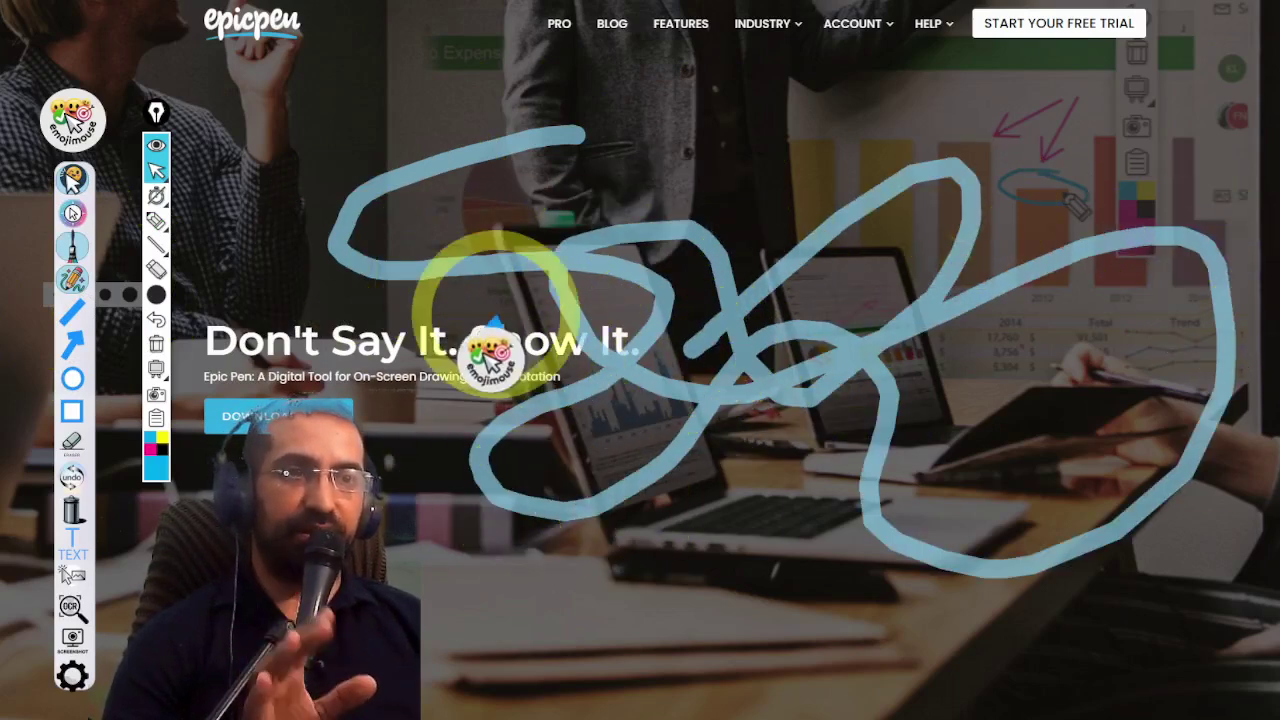
left_click(72, 345)
left_click_drag(605, 105, 780, 135)
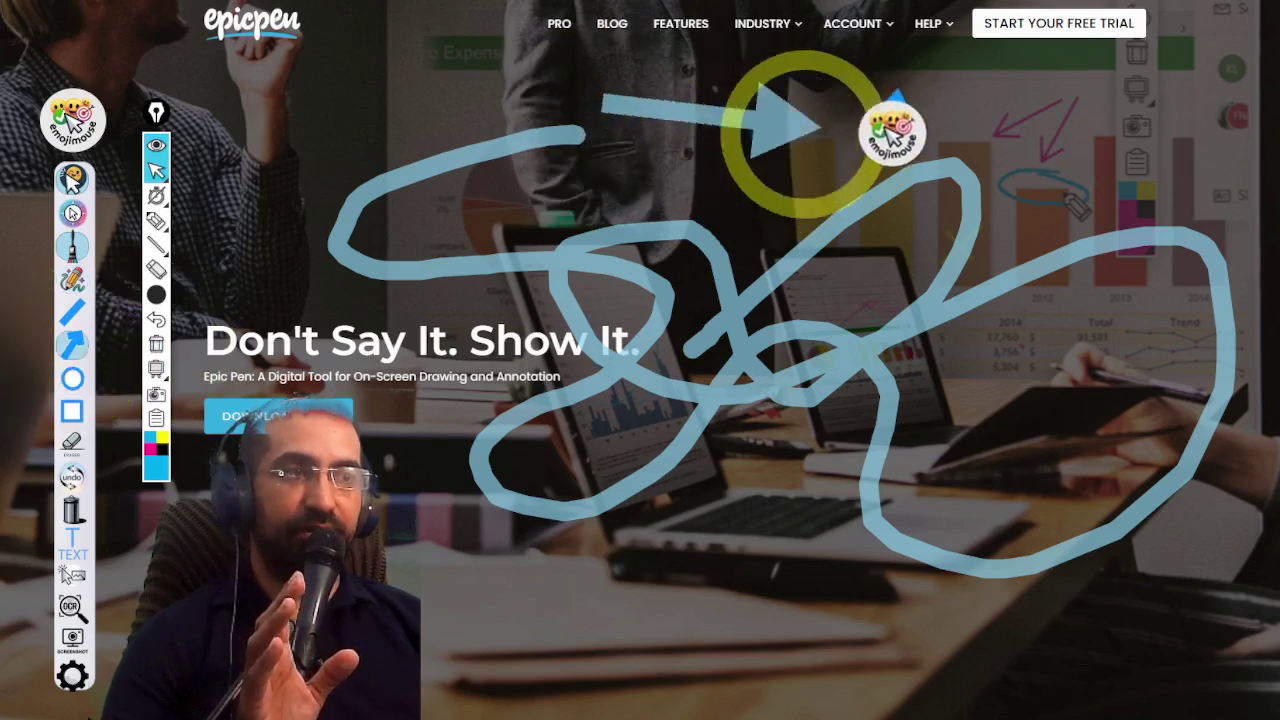
left_click_drag(950, 70, 705, 185)
left_click_drag(1205, 115, 900, 245)
left_click_drag(805, 525, 870, 255)
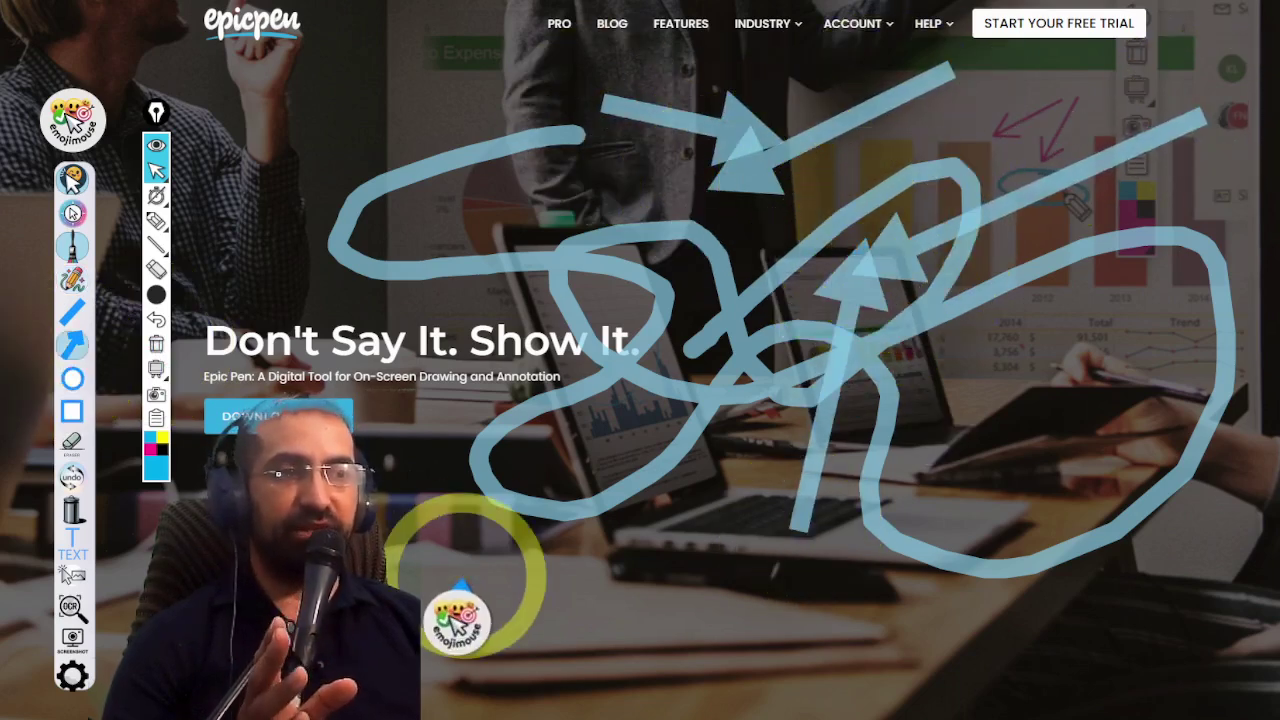
left_click_drag(455, 575, 690, 225)
mouse_move(380, 465)
left_mouse_down()
mouse_move(750, 190)
mouse_move(772, 158)
left_mouse_up()
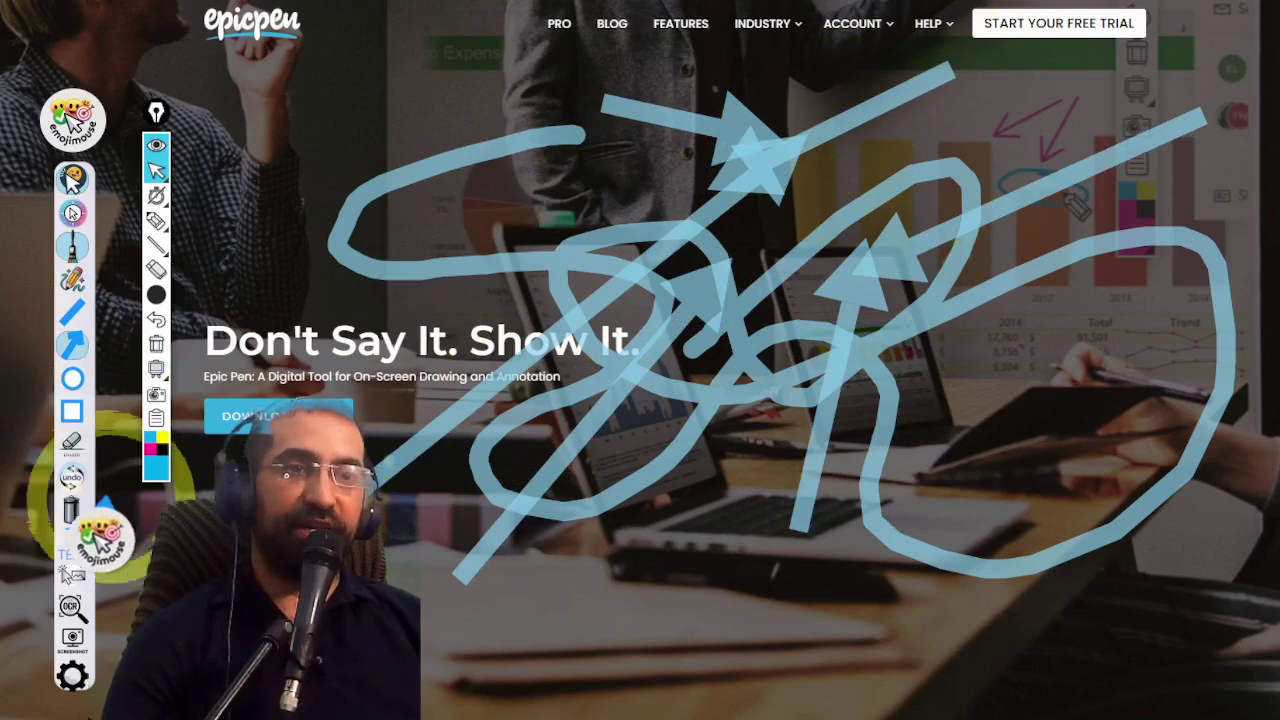
left_click(72, 508)
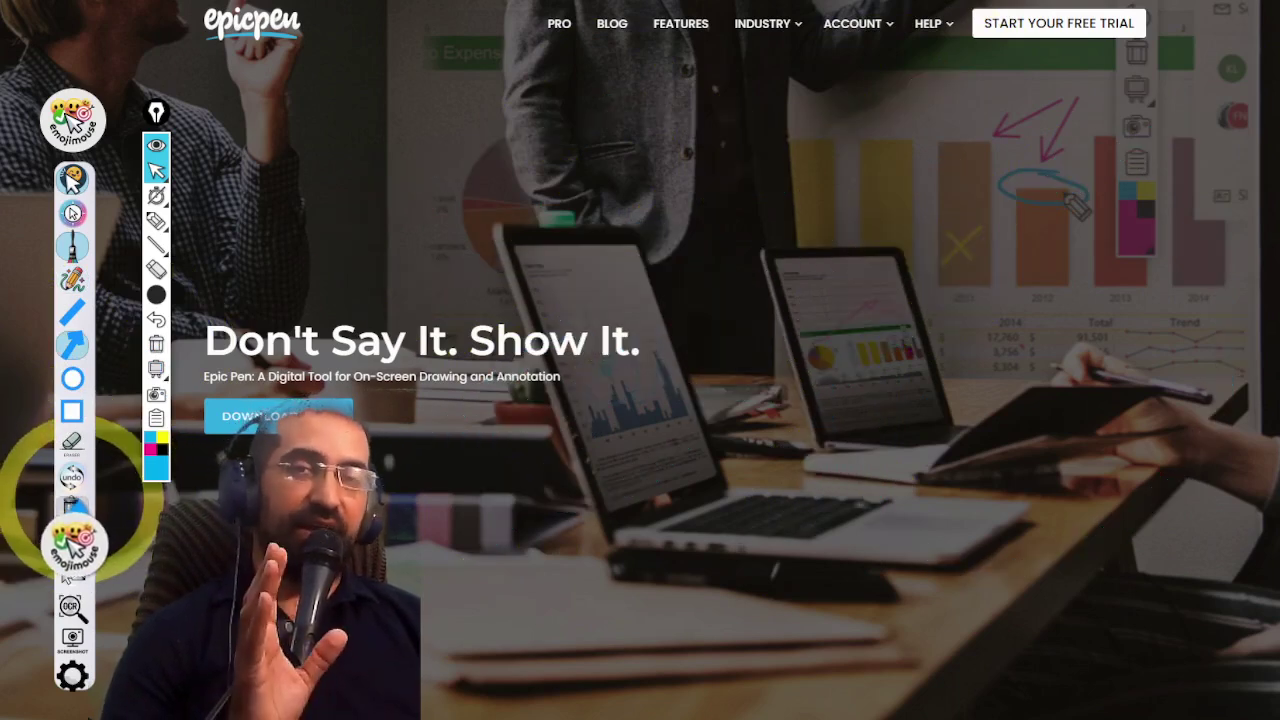
mouse_move(665, 170)
left_mouse_down()
mouse_move(490, 128)
mouse_move(312, 22)
left_mouse_up()
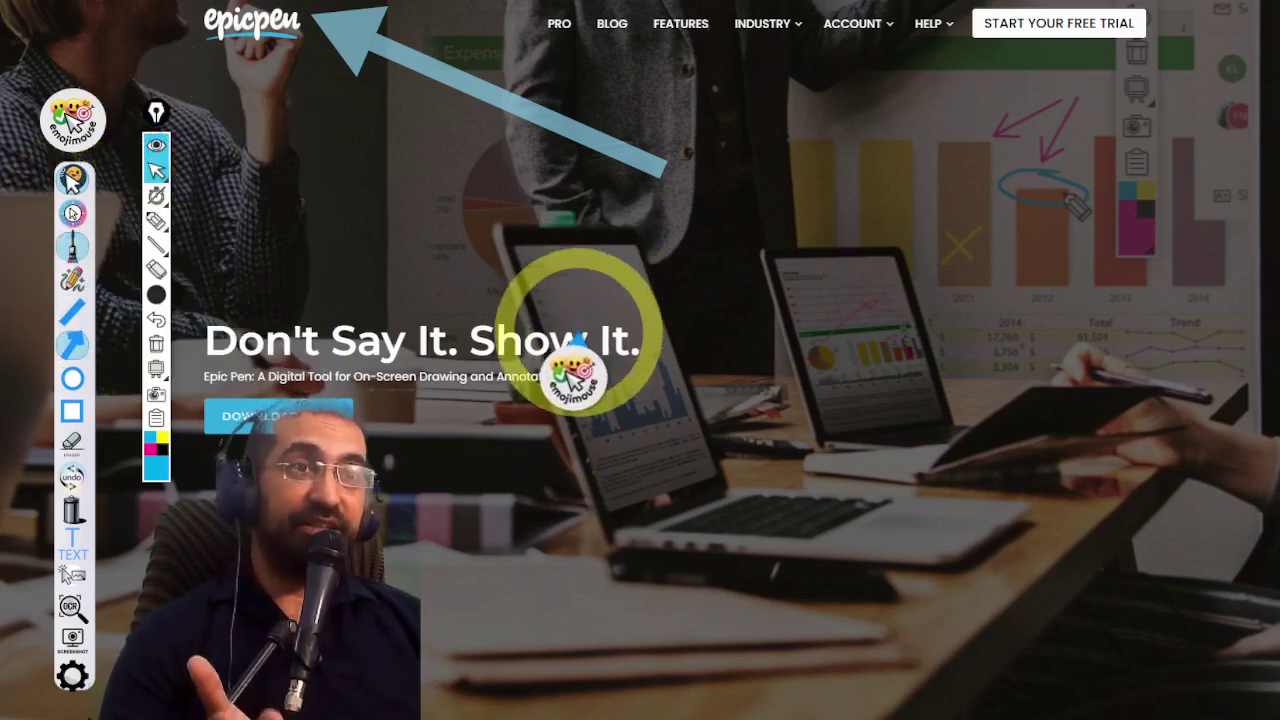
- Draw a short blue arrow pointing left at the headline's 'It.' and bring up the colour and brush-size settings
left_click_drag(640, 331, 580, 331)
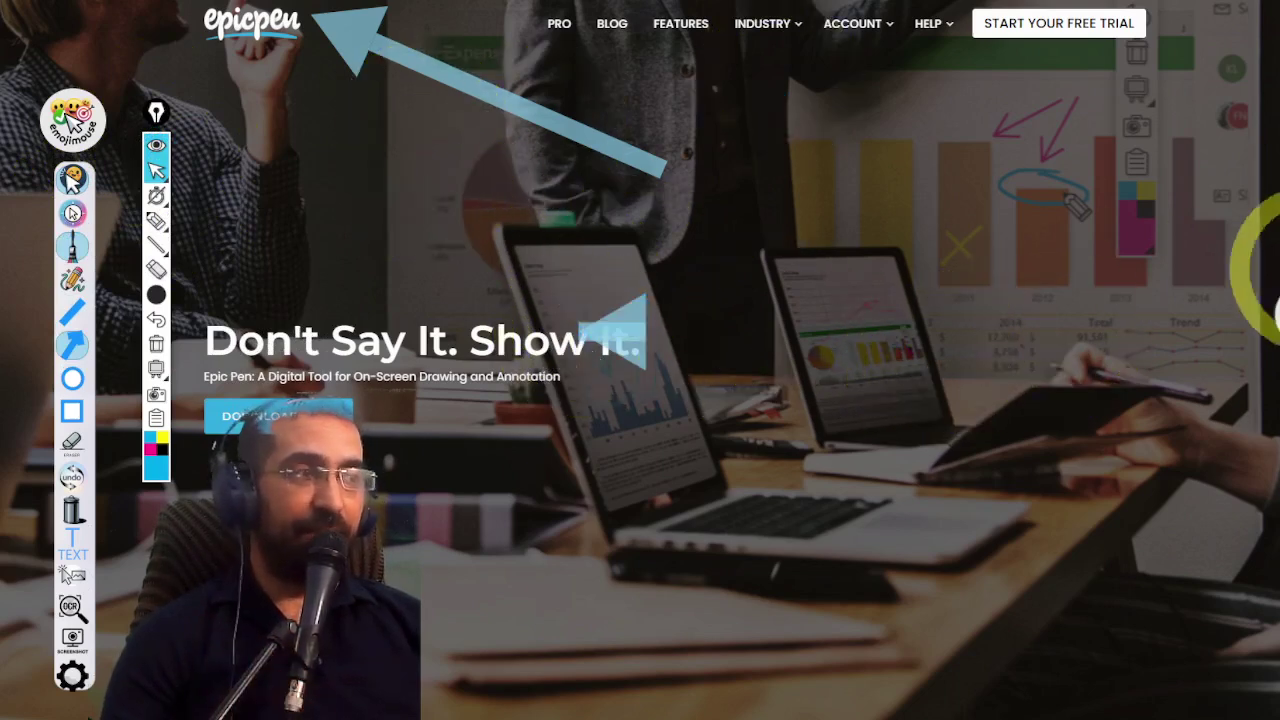
left_click(68, 312)
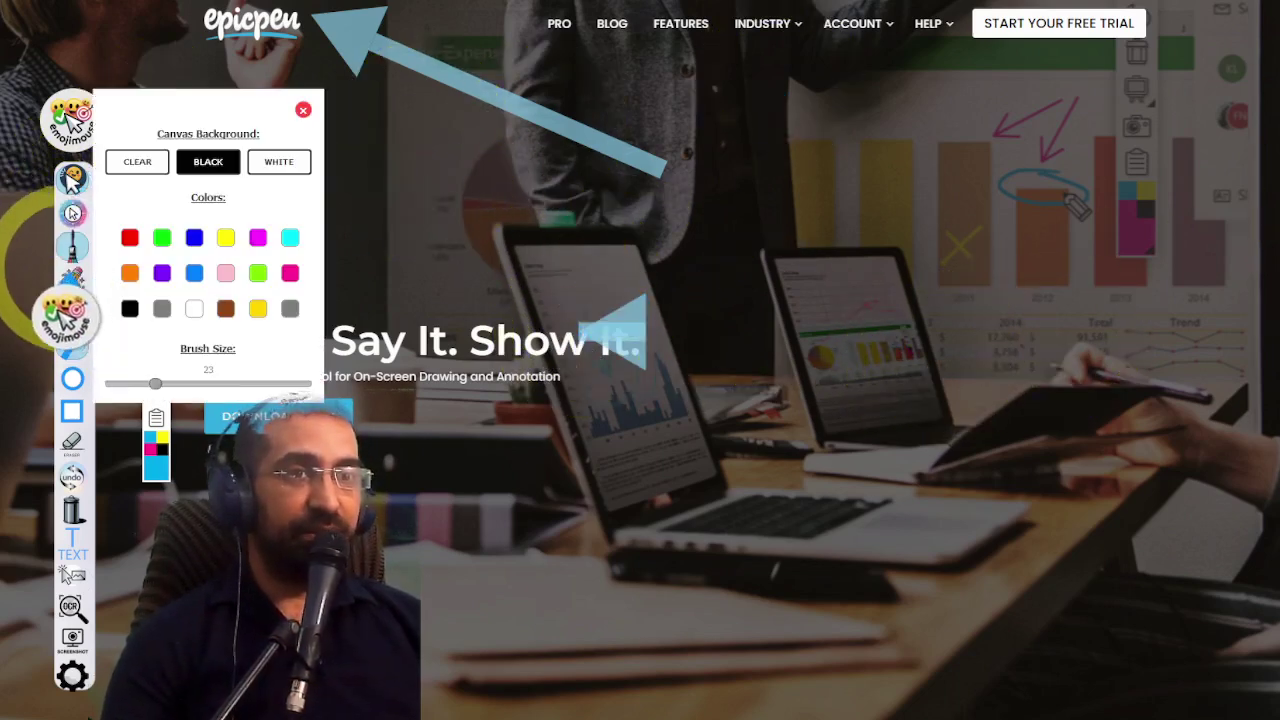
- Scroll to Epic Pen's Download & Pricing section and highlight the Pro plan's yearly price
scroll(1183, 440, "down", 10)
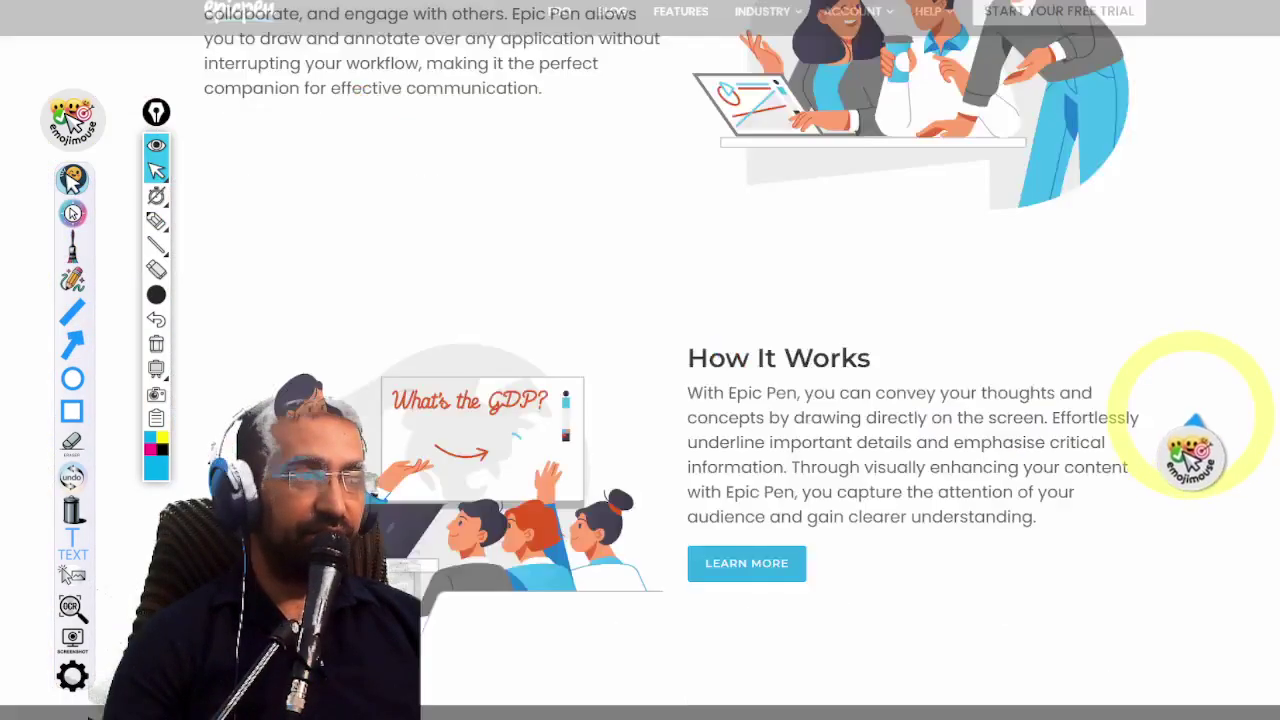
scroll(1243, 395, "down", 15)
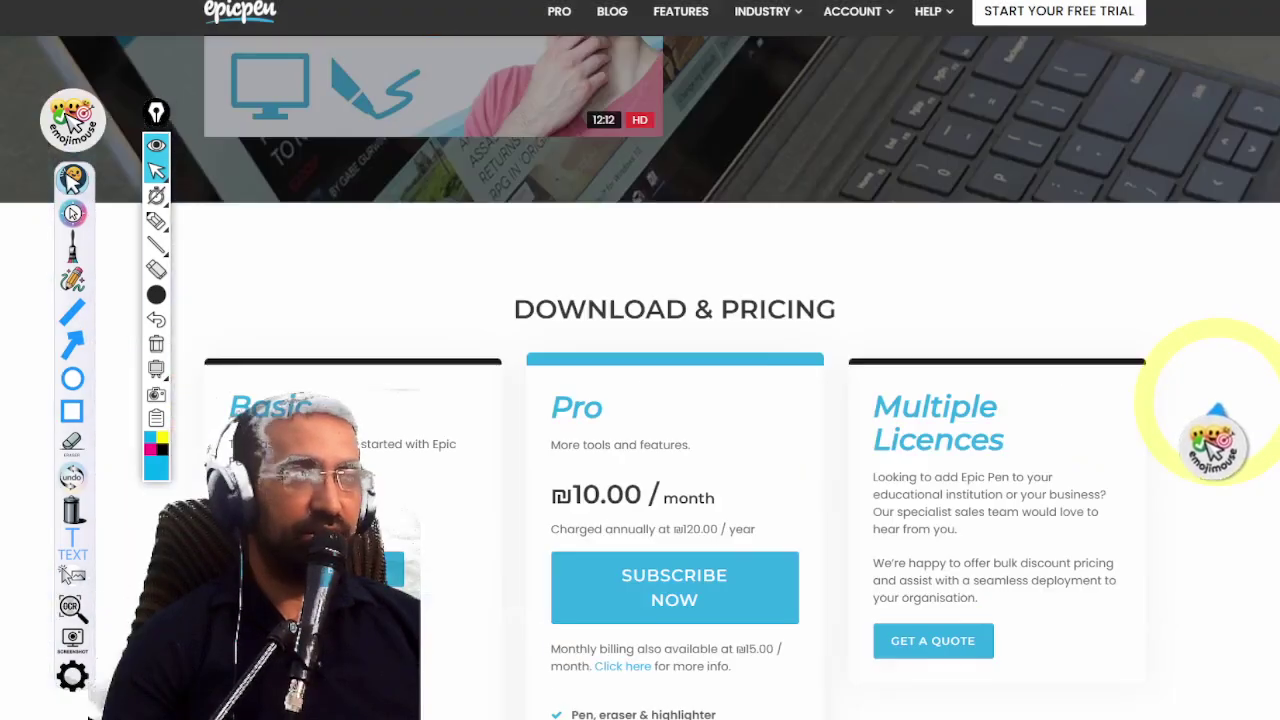
scroll(1203, 430, "up", 1)
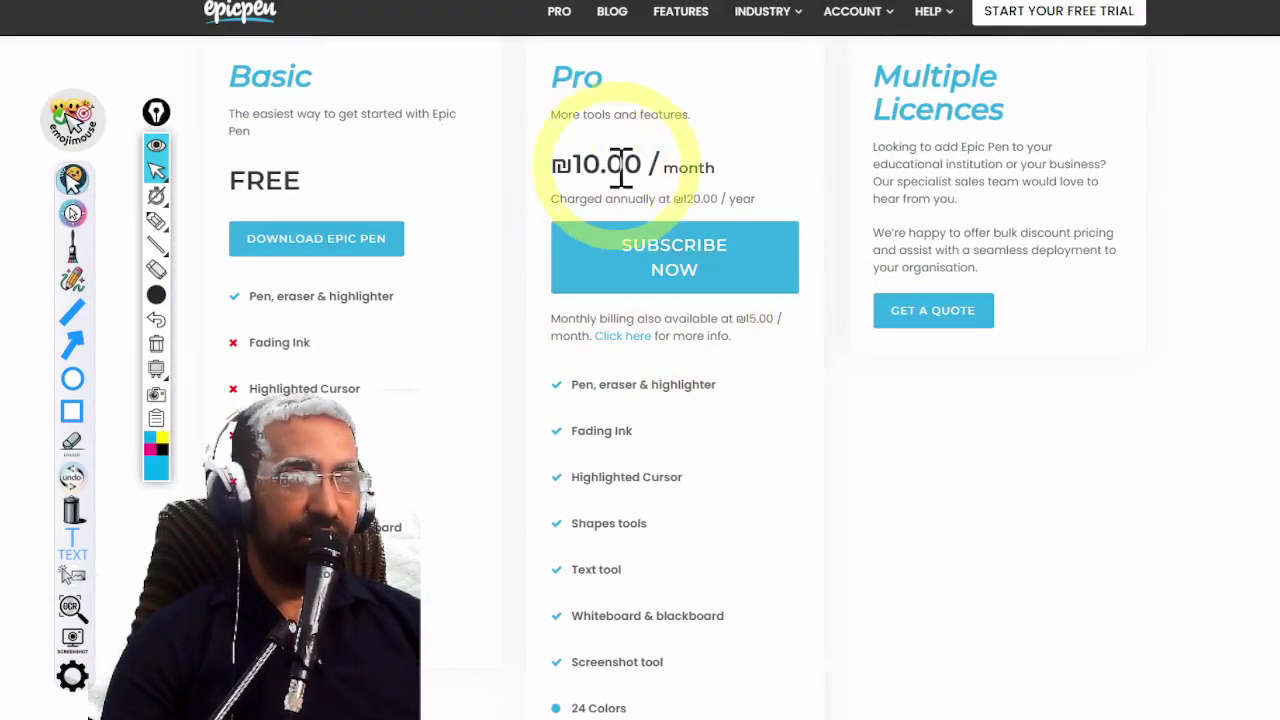
left_click_drag(659, 198, 753, 203)
scroll(743, 429, "down", 3)
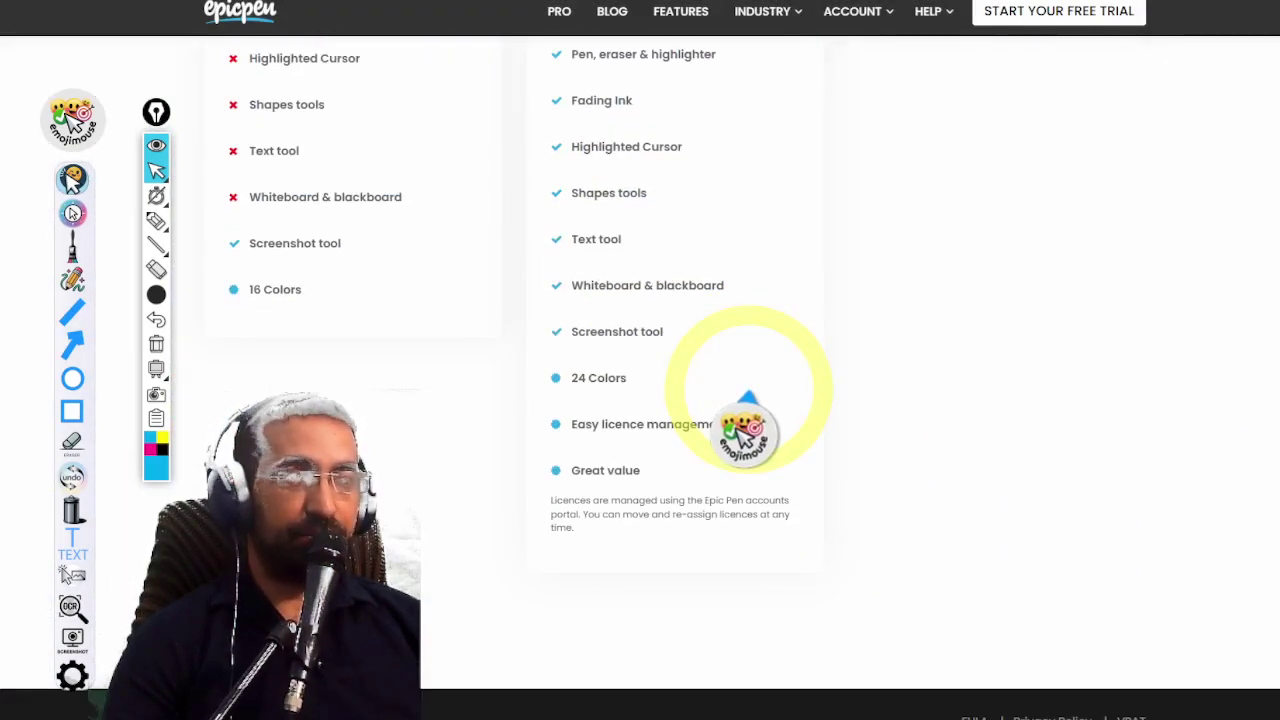
scroll(737, 480, "up", 10)
scroll(197, 42, "up", 5)
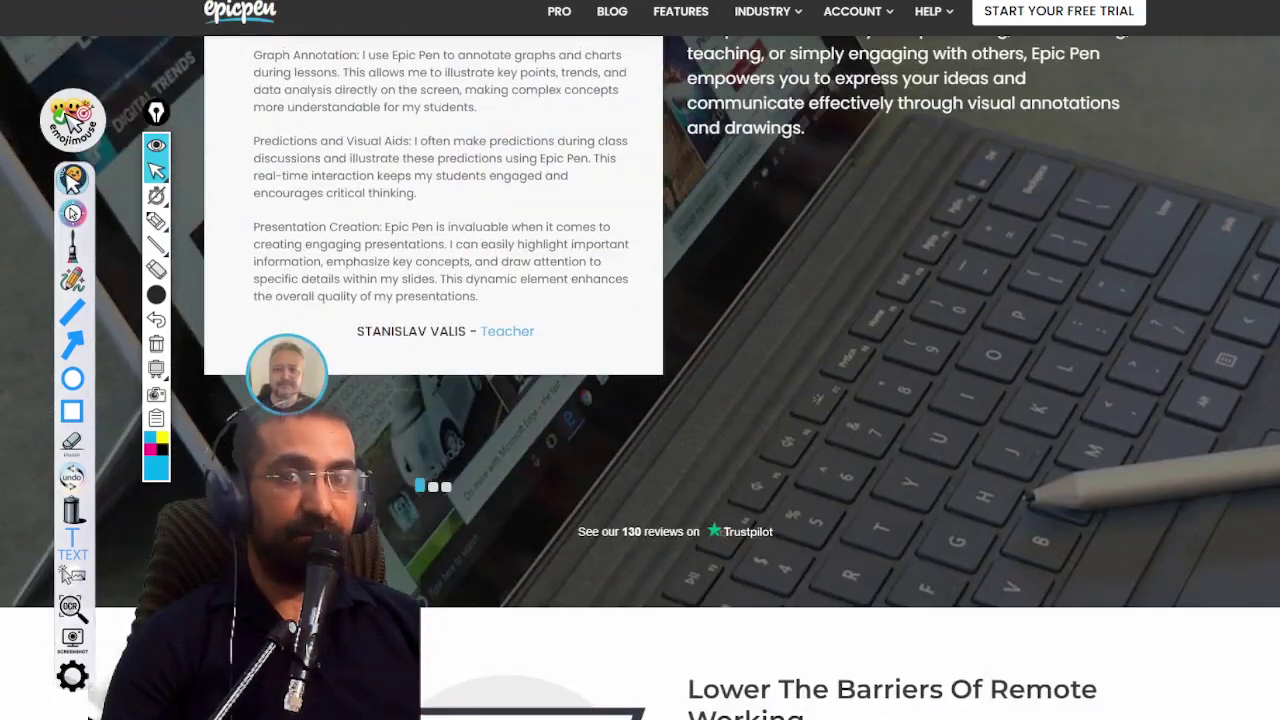
- Switch to the Emoji Mouse homepage tab and scroll down through its use-case cards
key("ctrl+Tab")
scroll(1080, 545, "down", 10)
scroll(1072, 520, "down", 15)
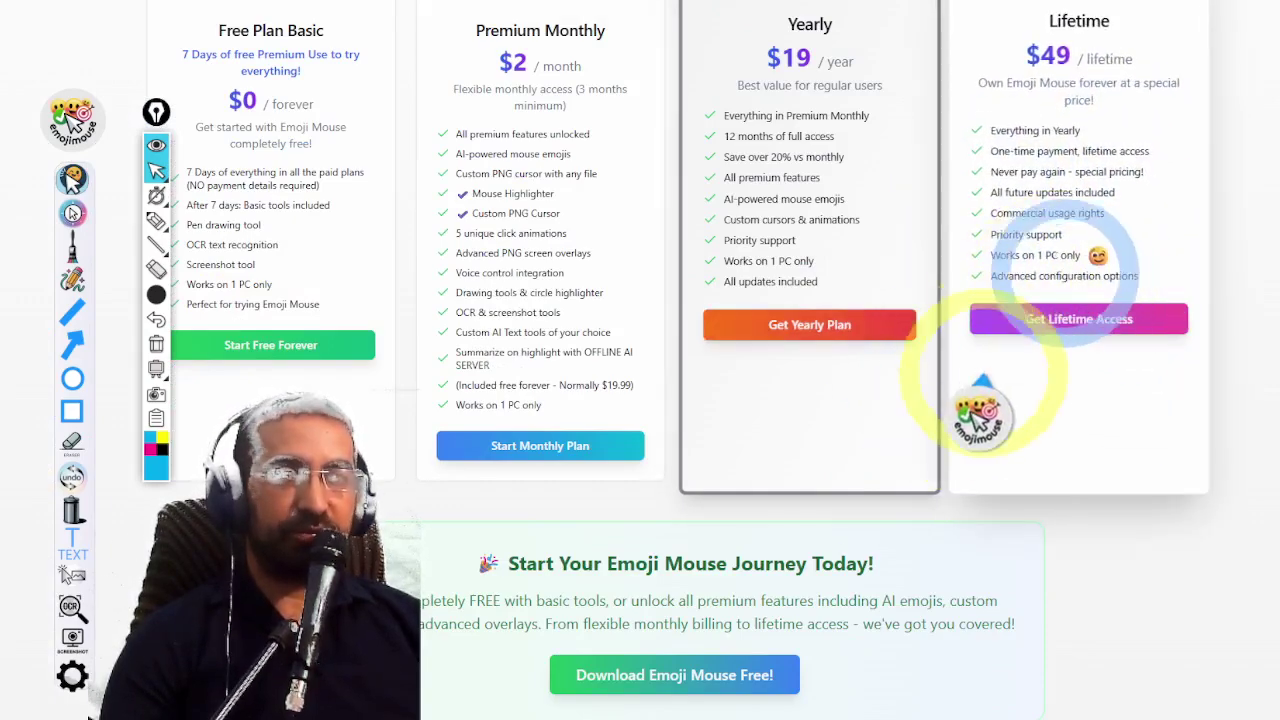
- Scroll from the Emoji Mouse pricing cards back up toward the top of the page
scroll(1025, 528, "up", 7)
scroll(1025, 530, "up", 20)
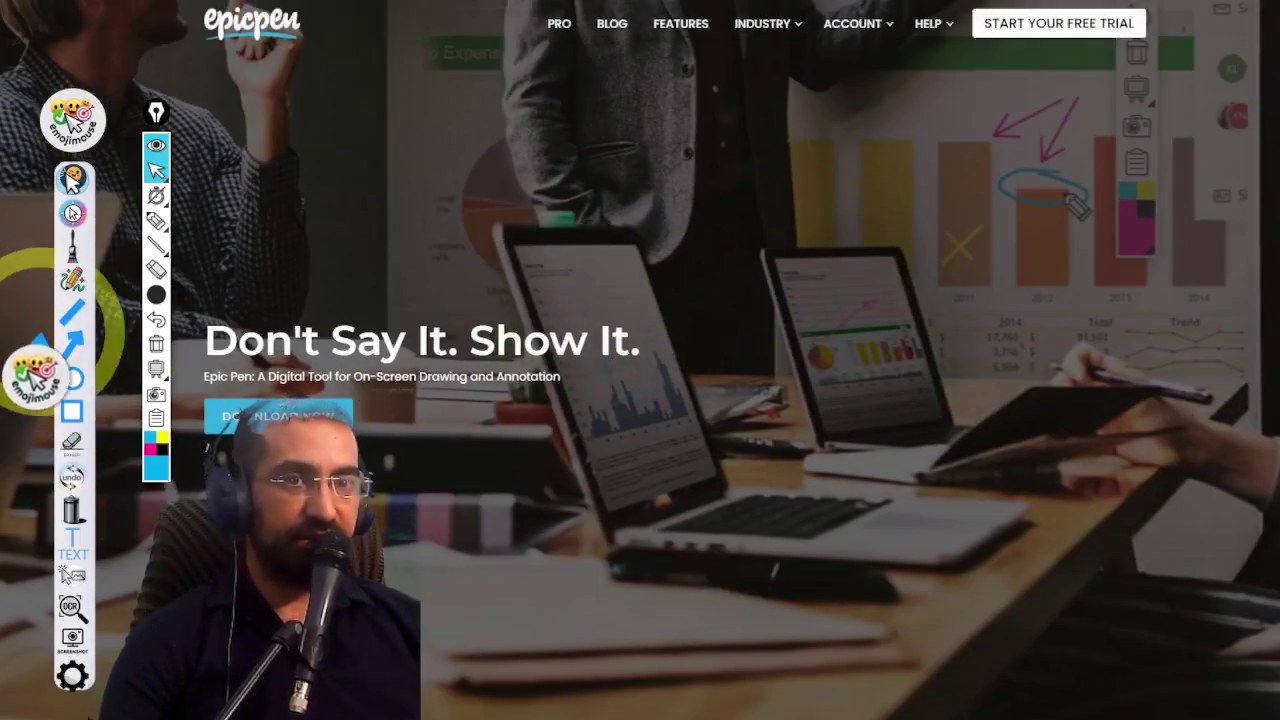
- Open the sticker picker and move the Emoji Mouse toolbar to the top middle of the screen
left_click(72, 213)
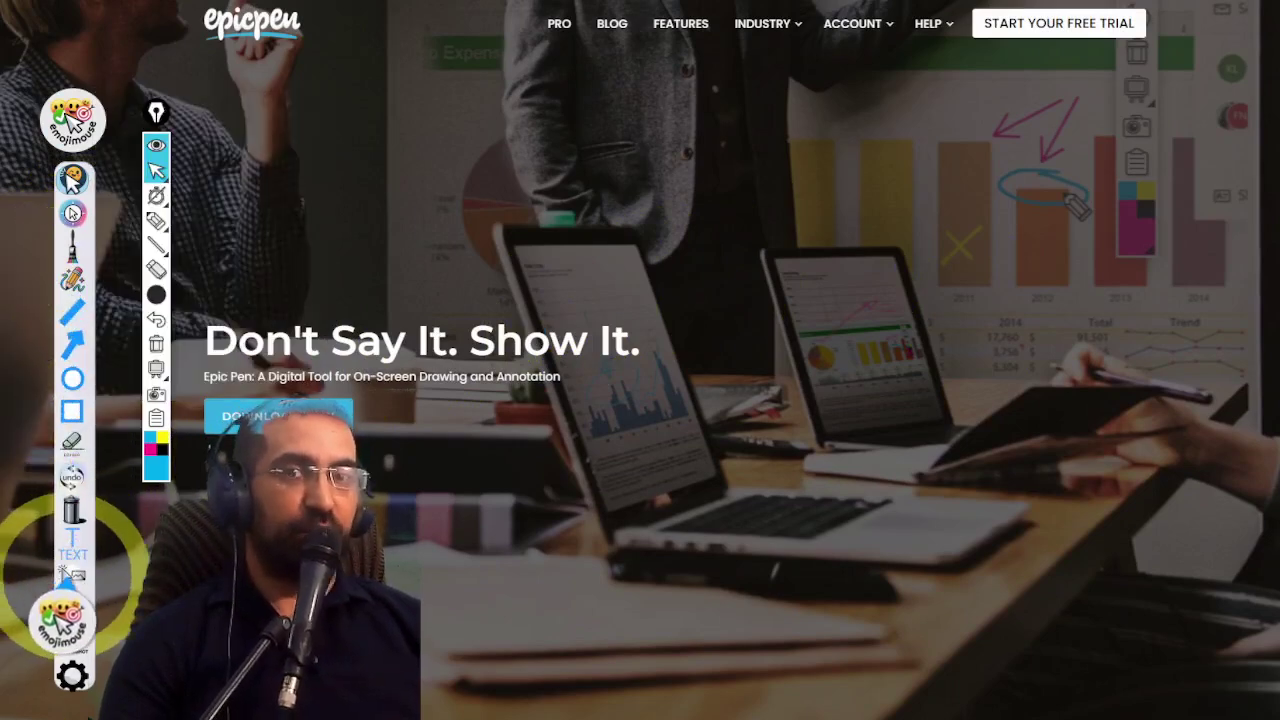
left_click(72, 575)
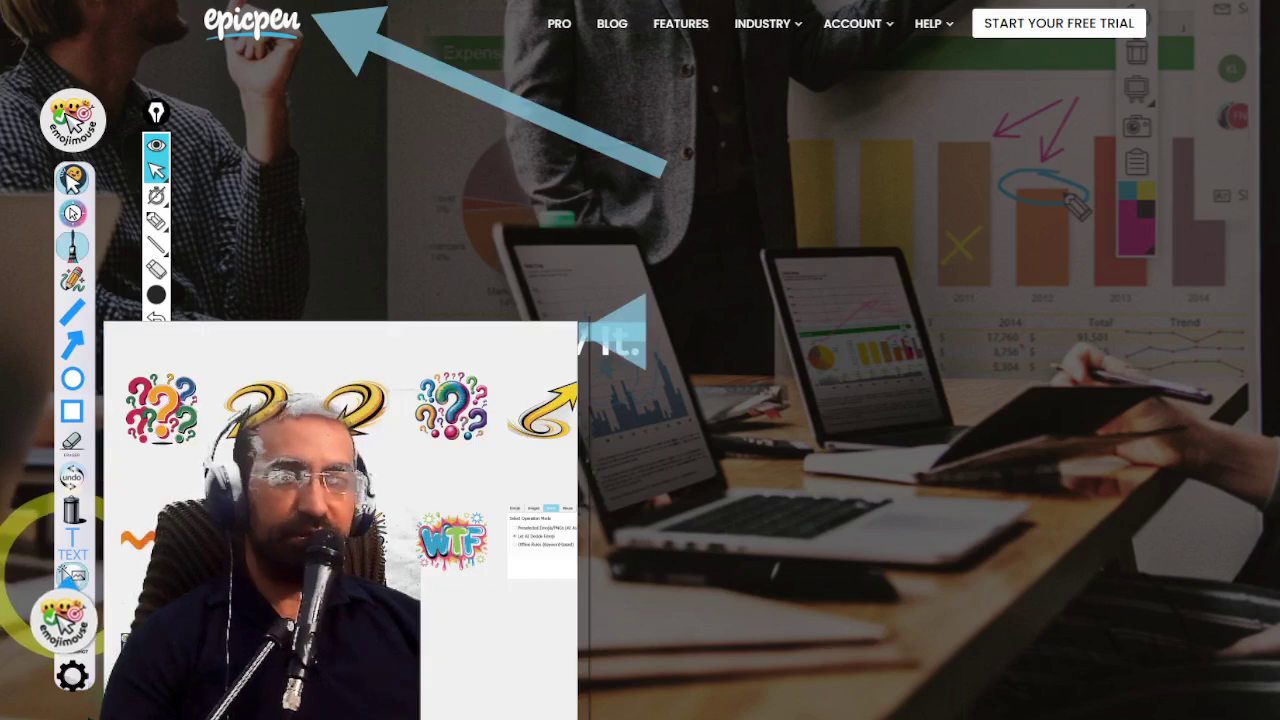
left_click_drag(72, 125, 447, 95)
left_click(448, 538)
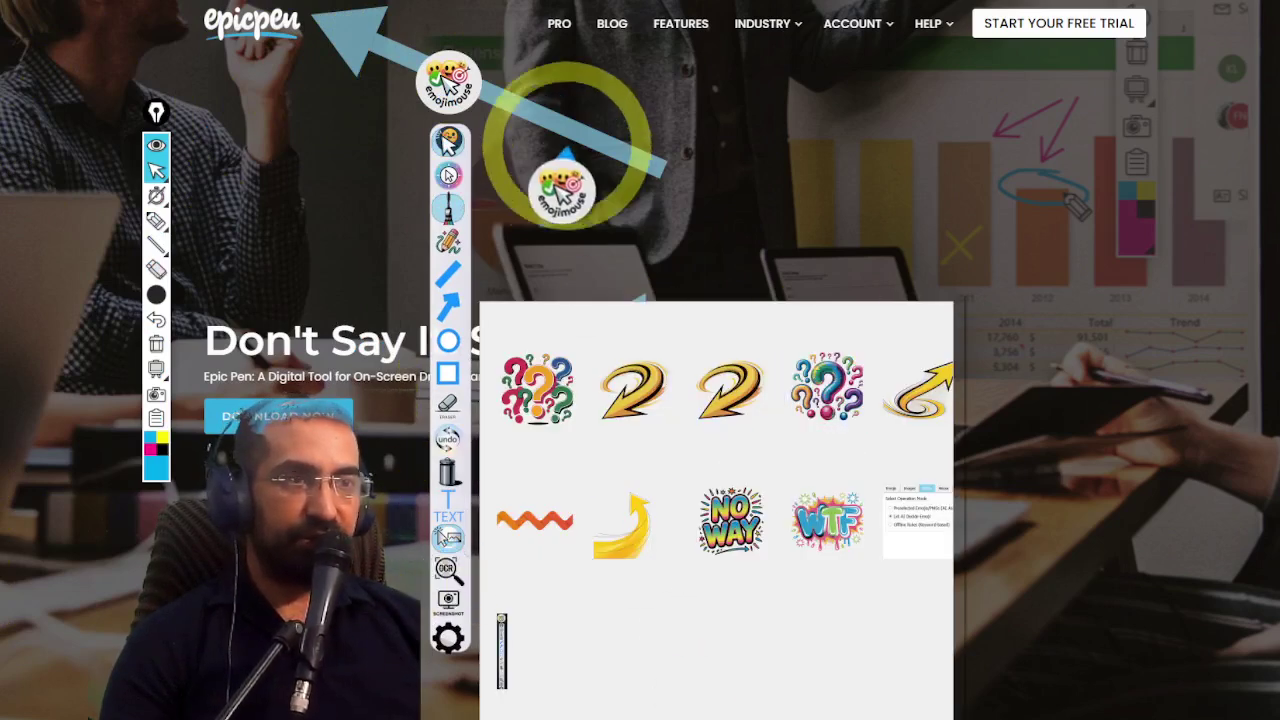
left_click_drag(448, 80, 458, 18)
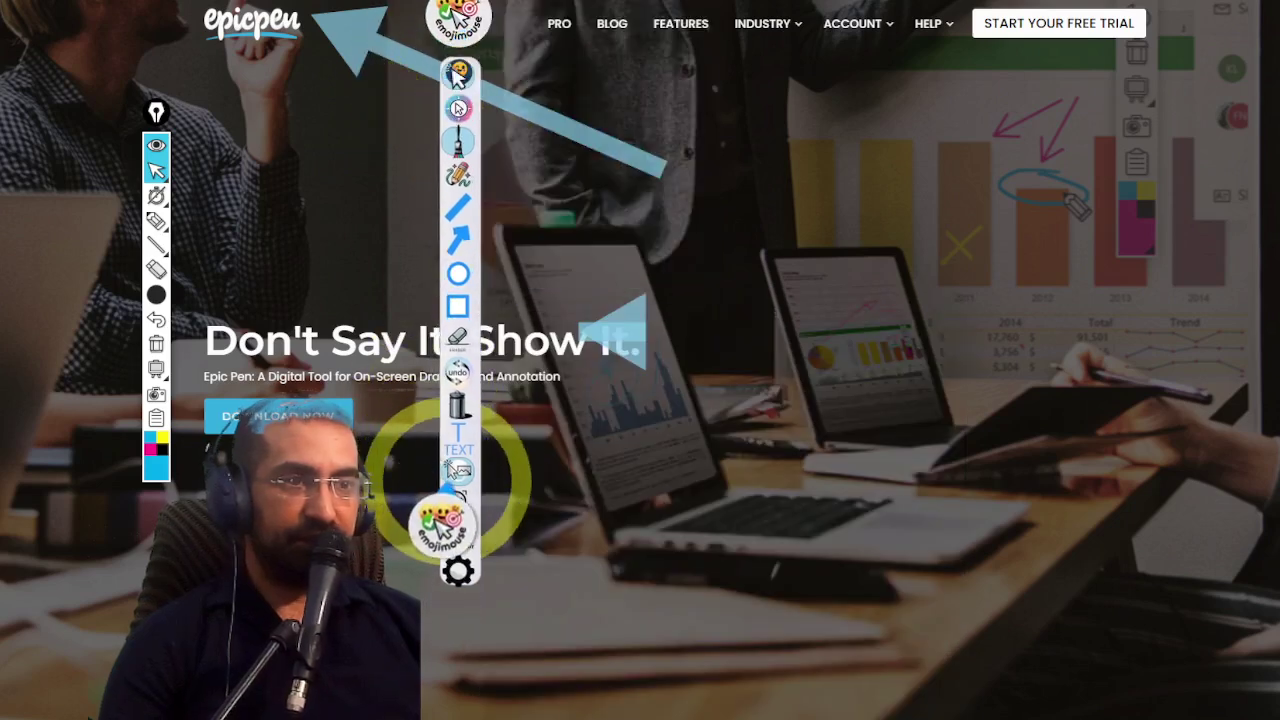
- Upload the toolbar image from disk as an image sticker and select it
left_click(452, 478)
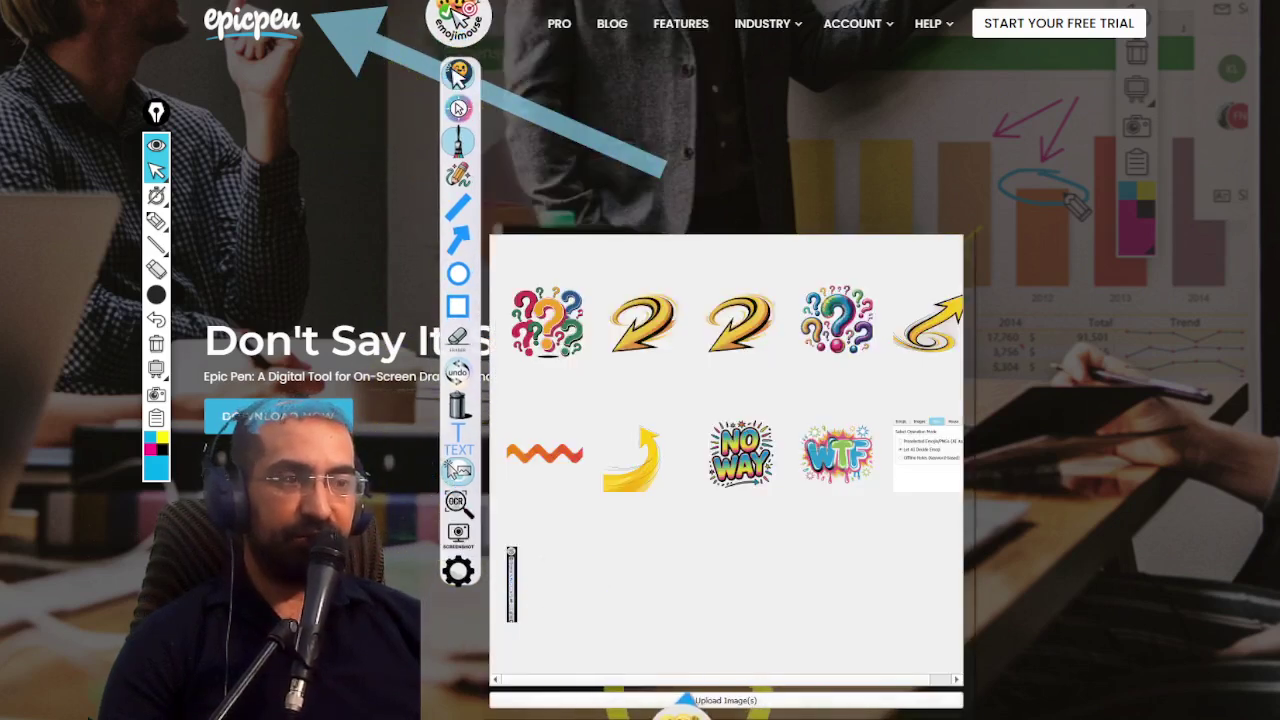
left_click(712, 701)
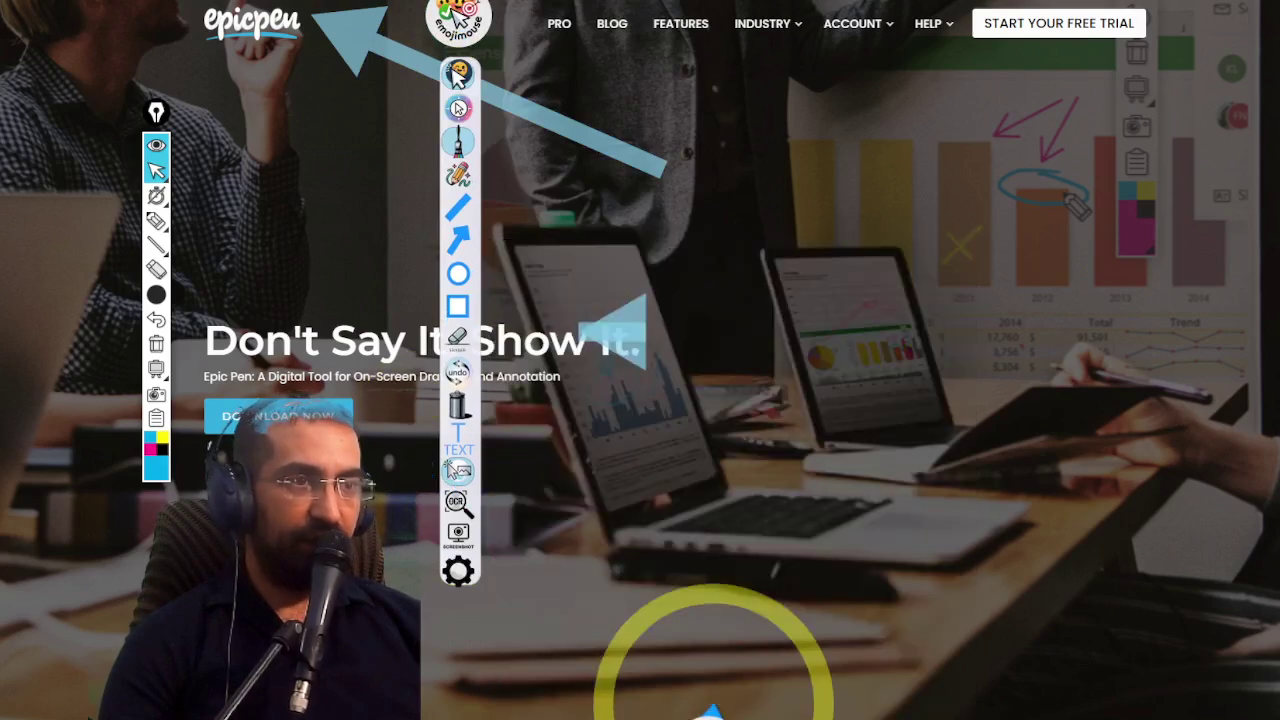
double_click(723, 380)
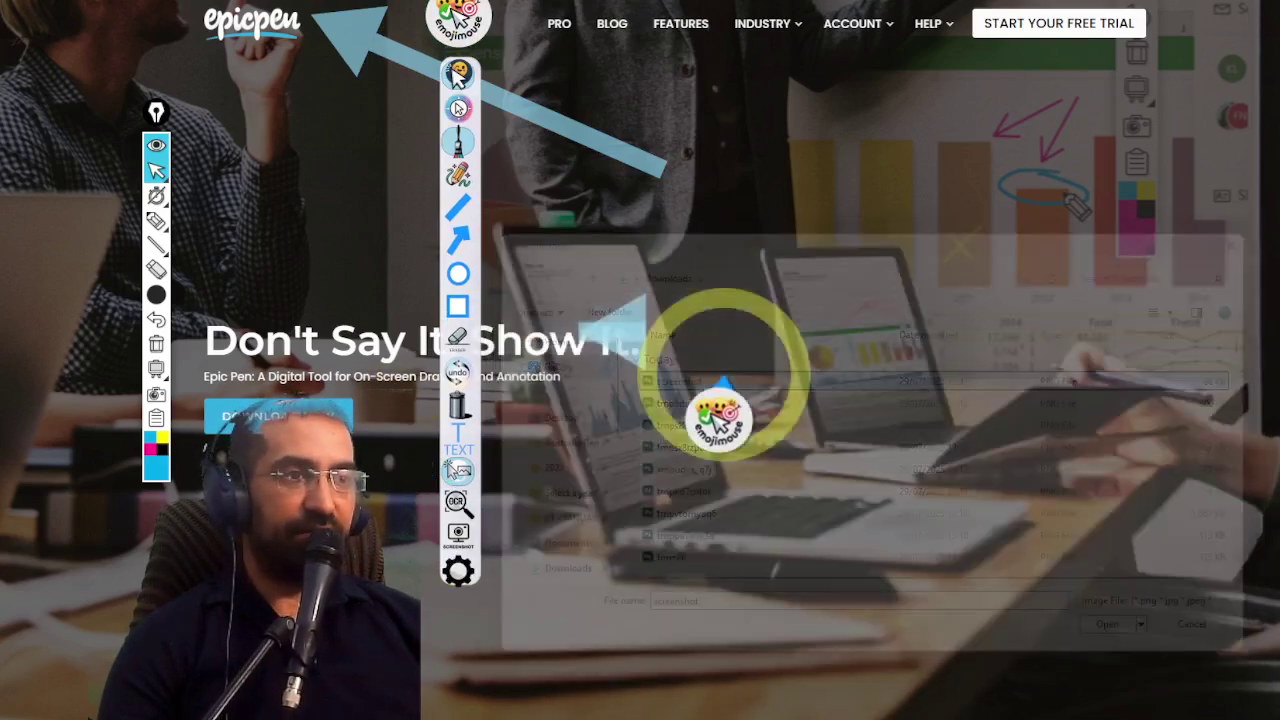
left_click(791, 491)
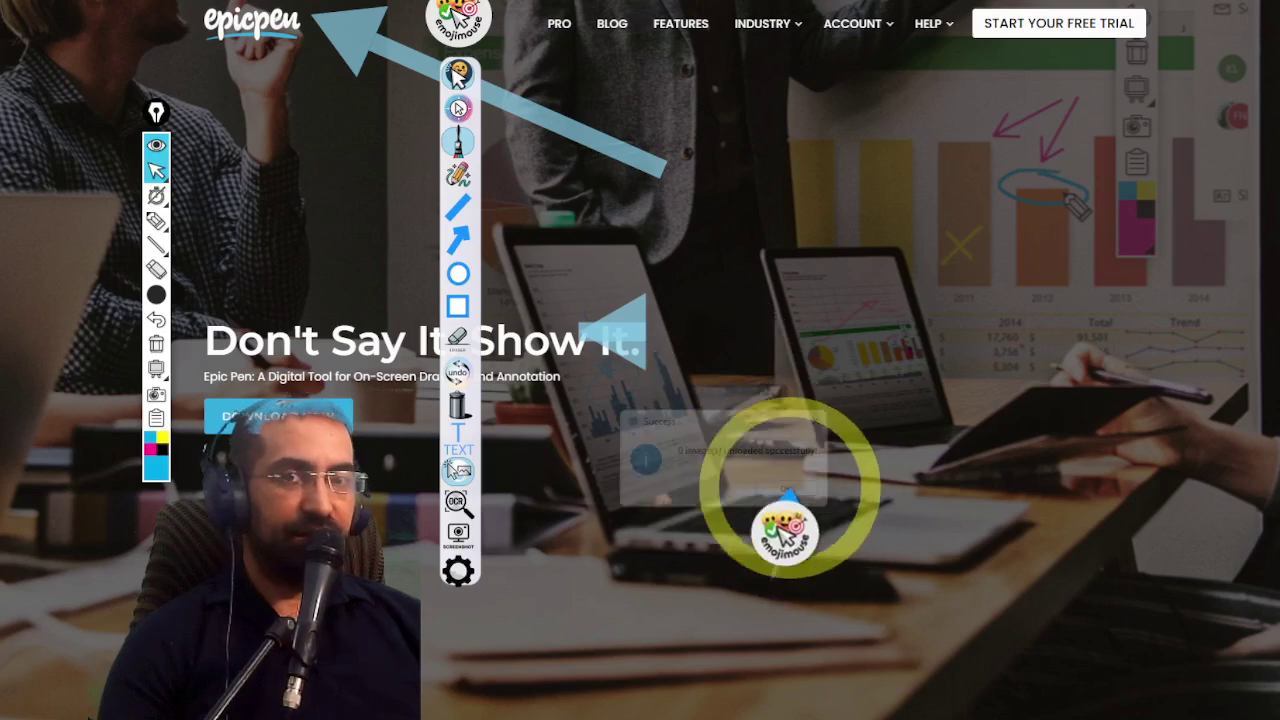
left_click(458, 472)
left_click(511, 585)
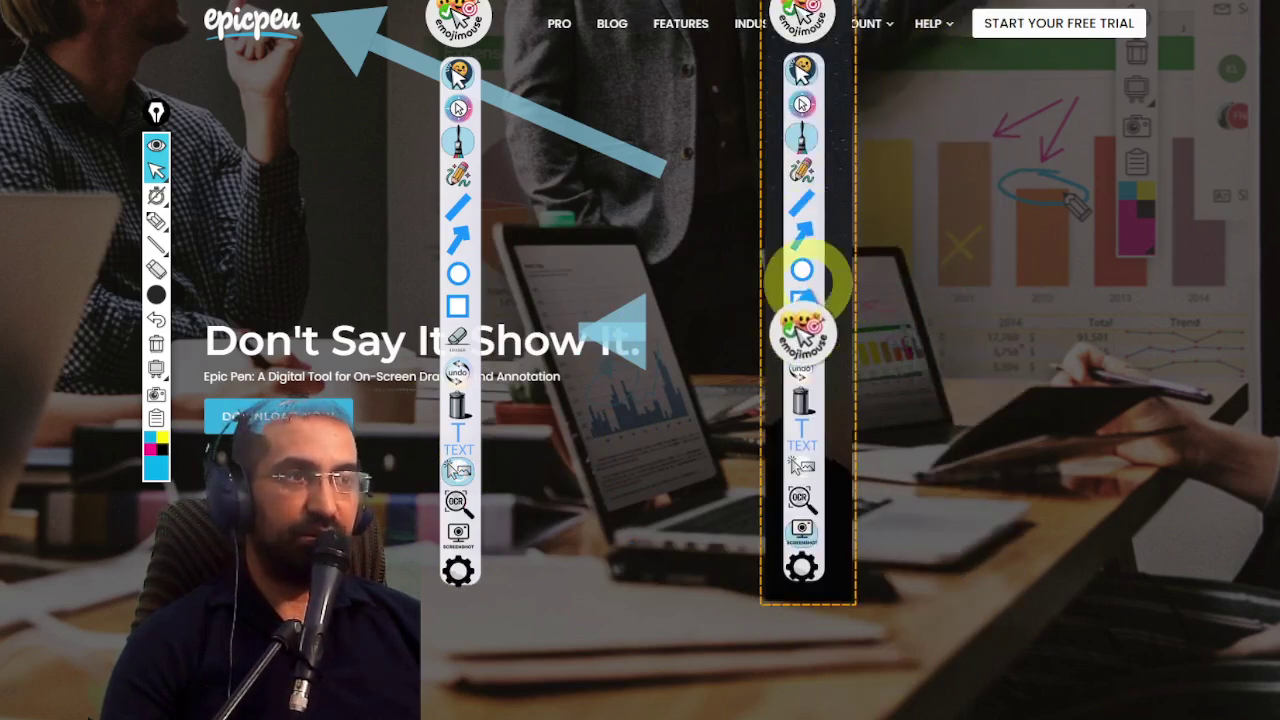
- Rotate the placed toolbar image and straighten it again, then stretch it taller
left_click(897, 97)
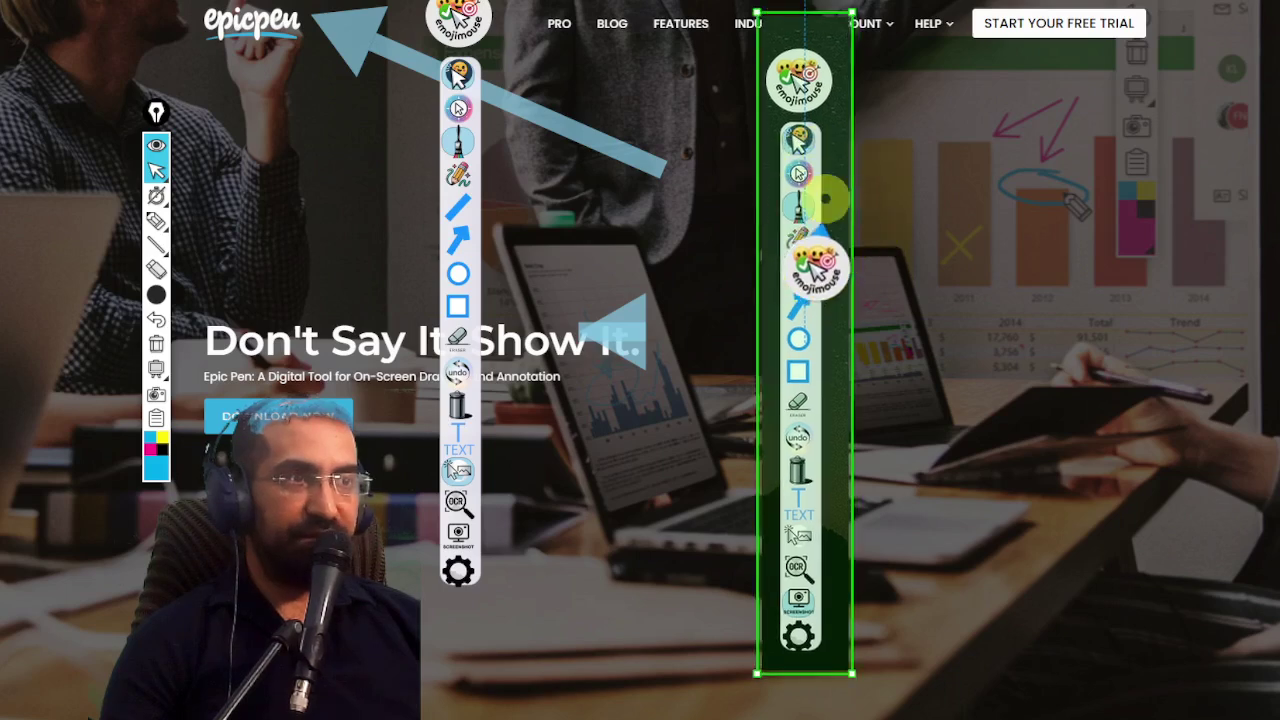
mouse_move(795, 50)
left_mouse_down()
mouse_move(951, 86)
mouse_move(795, 52)
mouse_move(771, 200)
mouse_move(785, 295)
left_mouse_up()
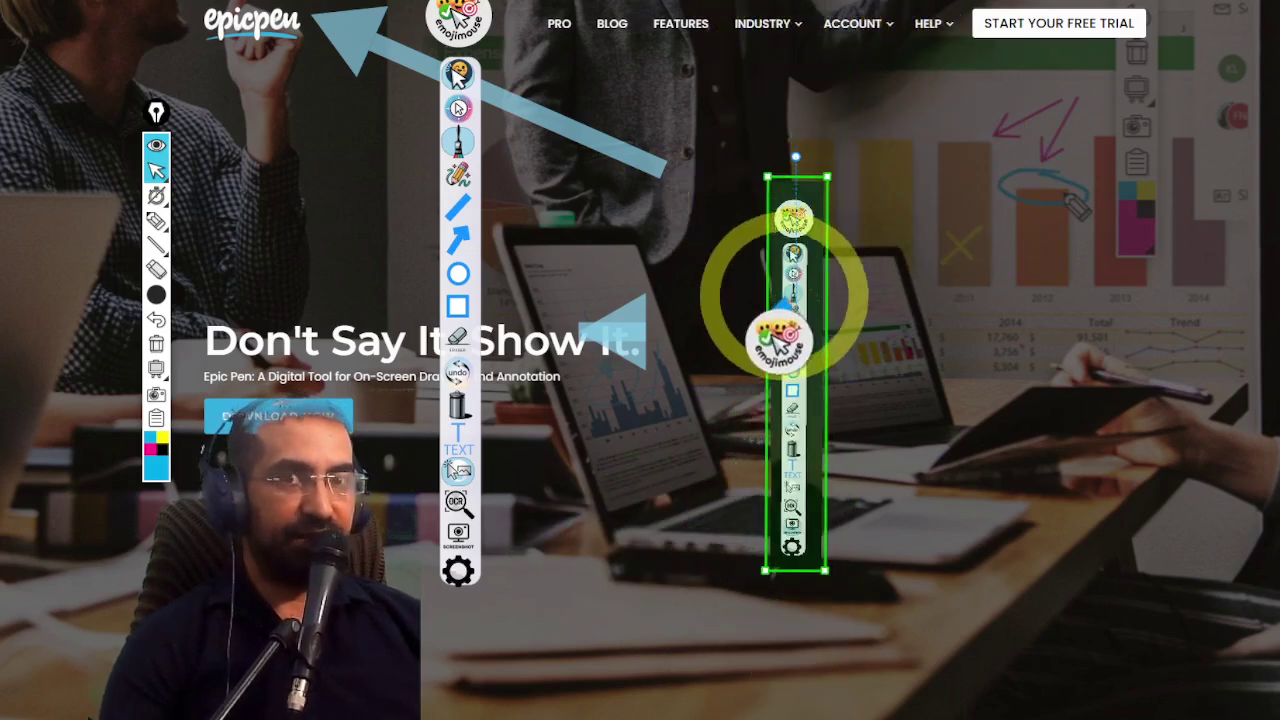
mouse_move(796, 190)
left_mouse_down()
mouse_move(796, 5)
mouse_move(796, 171)
mouse_move(796, 82)
left_mouse_up()
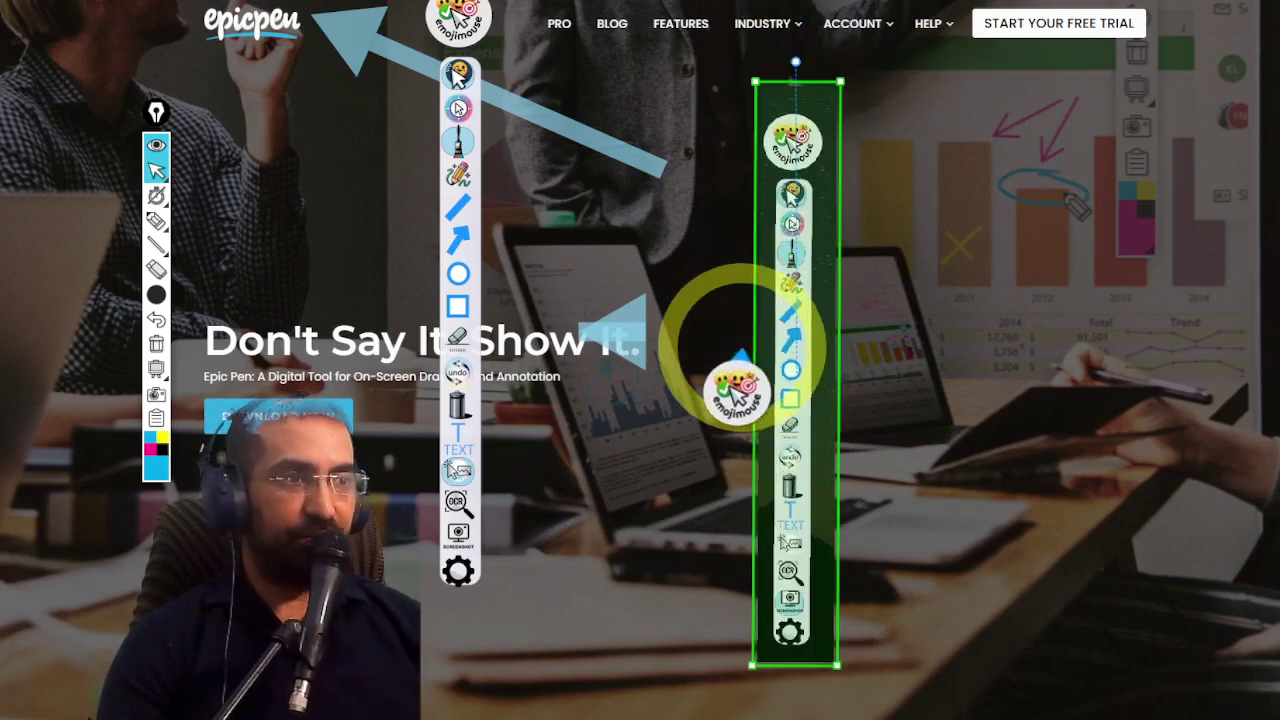
left_click(900, 340)
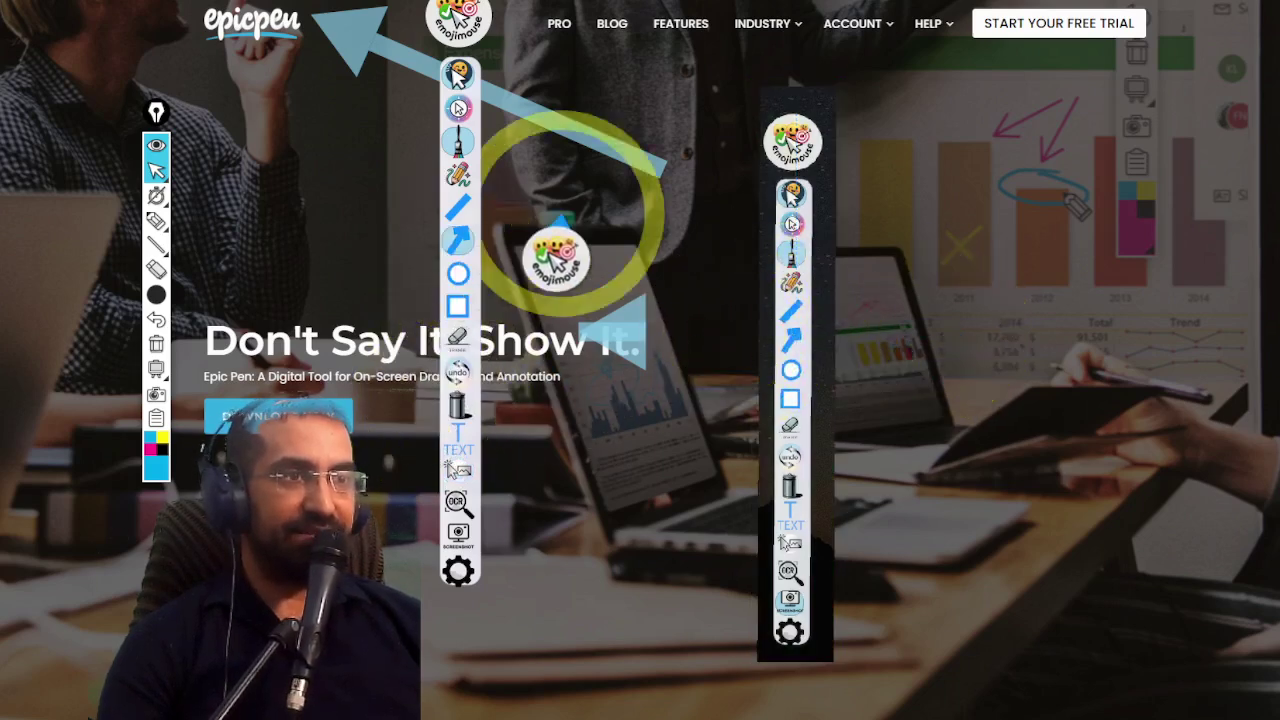
- Draw four blue arrows pointing at the toolbar image from upper-left, upper-right, lower-right and lower-left
left_click_drag(600, 165, 780, 285)
left_click_drag(1155, 165, 850, 290)
left_click_drag(1025, 465, 825, 395)
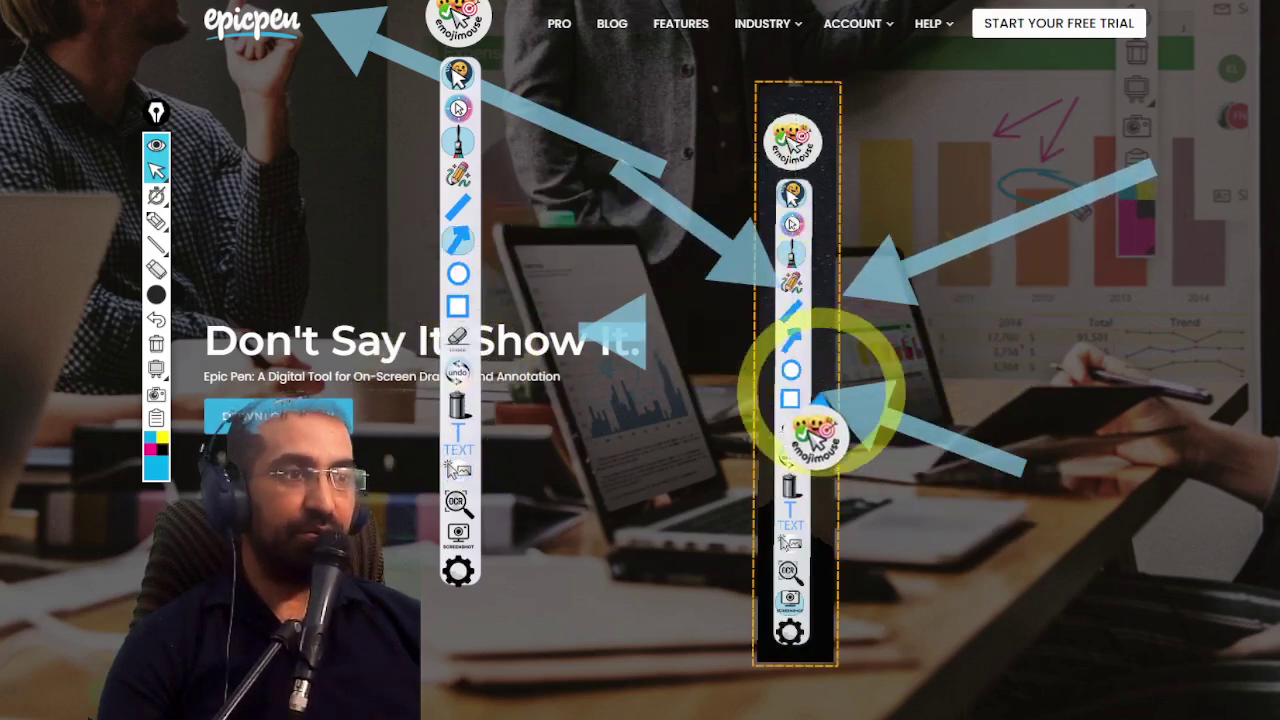
left_click_drag(622, 490, 768, 408)
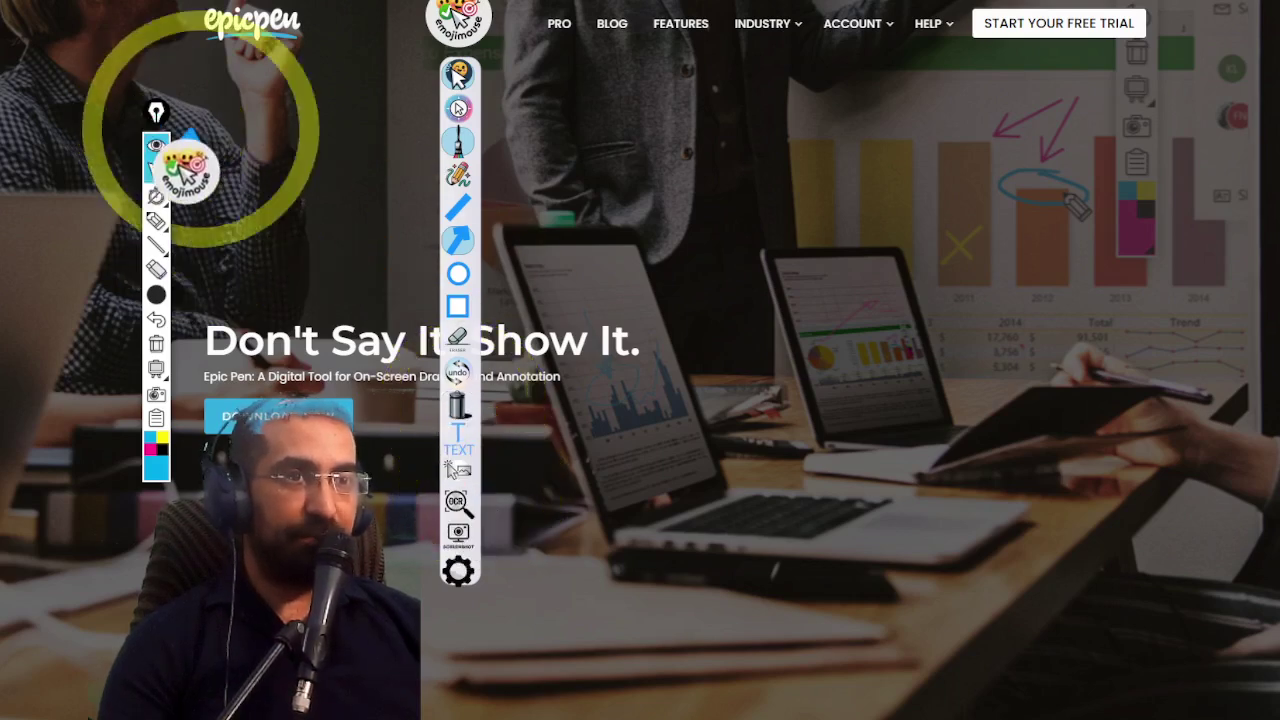
- Drag the Epic Pen toolbar image across the page and dock it beside the Emoji Mouse toolbar
left_click_drag(180, 165, 651, 157)
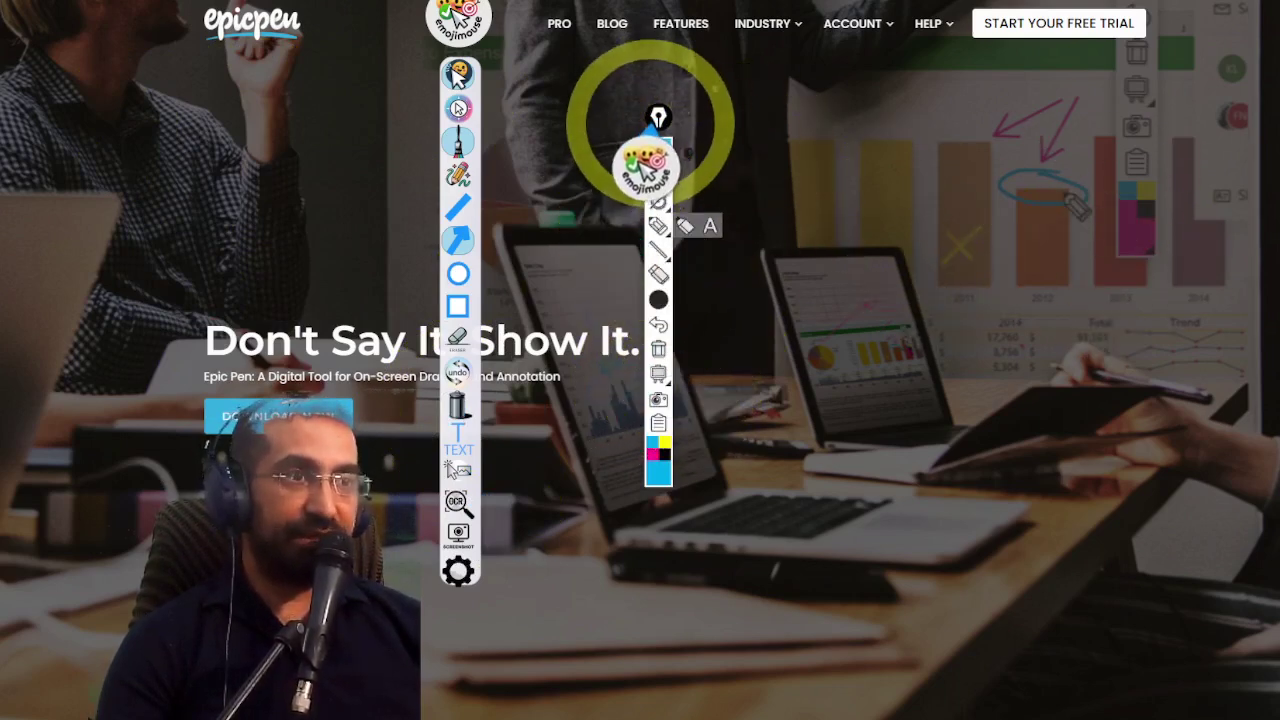
mouse_move(656, 122)
left_mouse_down()
mouse_move(214, 182)
mouse_move(557, 182)
mouse_move(526, 94)
mouse_move(510, 93)
left_mouse_up()
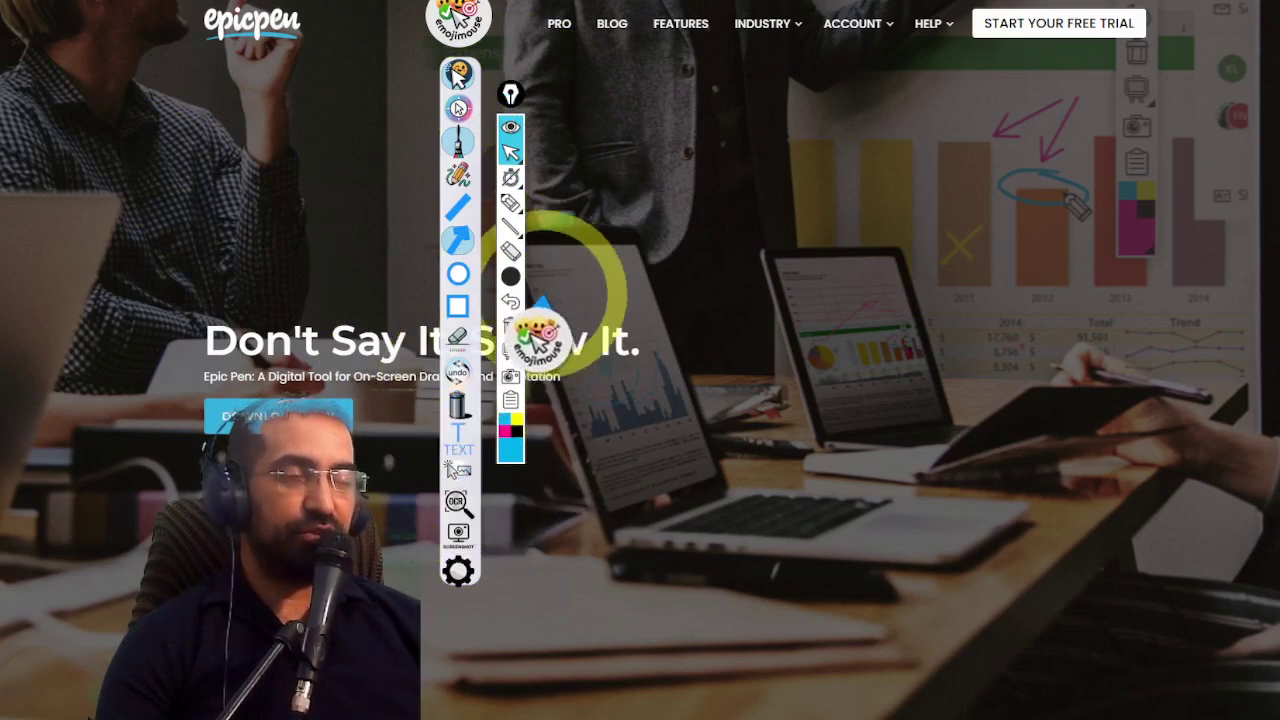
- Draw a light-blue rectangle over the chart with an arrow and a freehand line inside
mouse_move(673, 150)
left_mouse_down()
mouse_move(840, 333)
mouse_move(902, 362)
left_mouse_up()
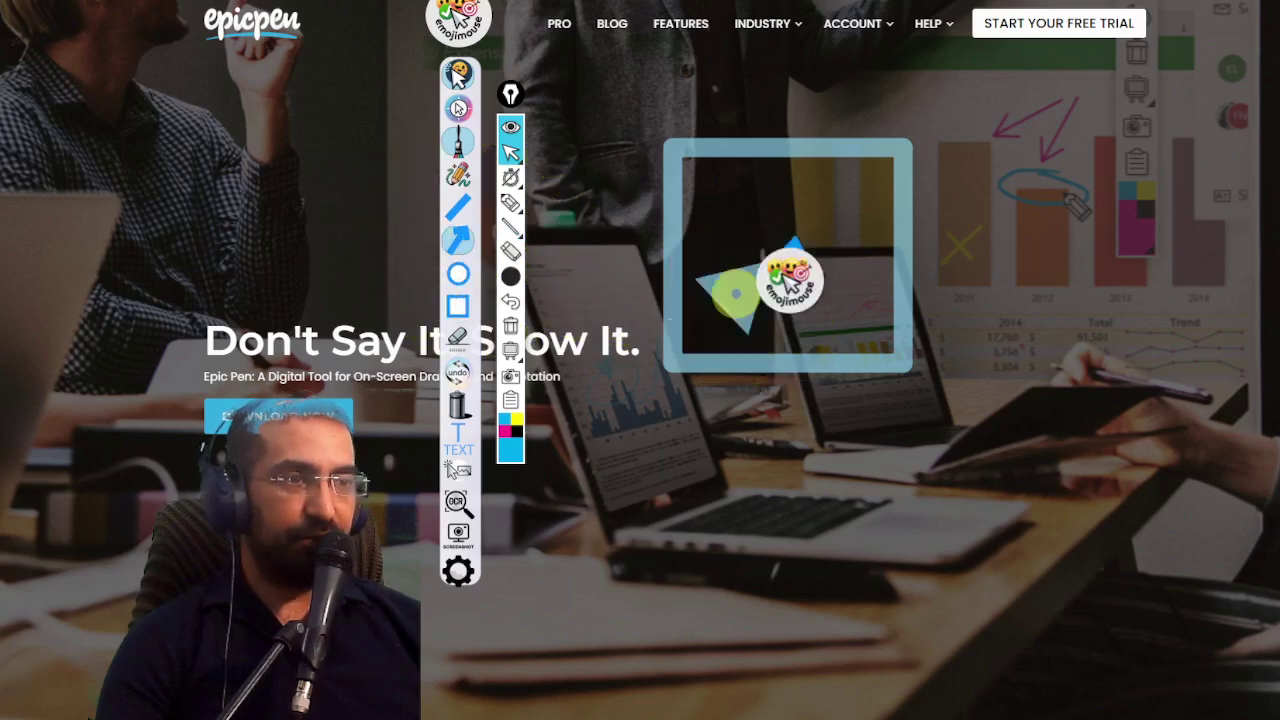
left_click_drag(720, 305, 852, 183)
left_click(458, 207)
left_click_drag(782, 330, 875, 265)
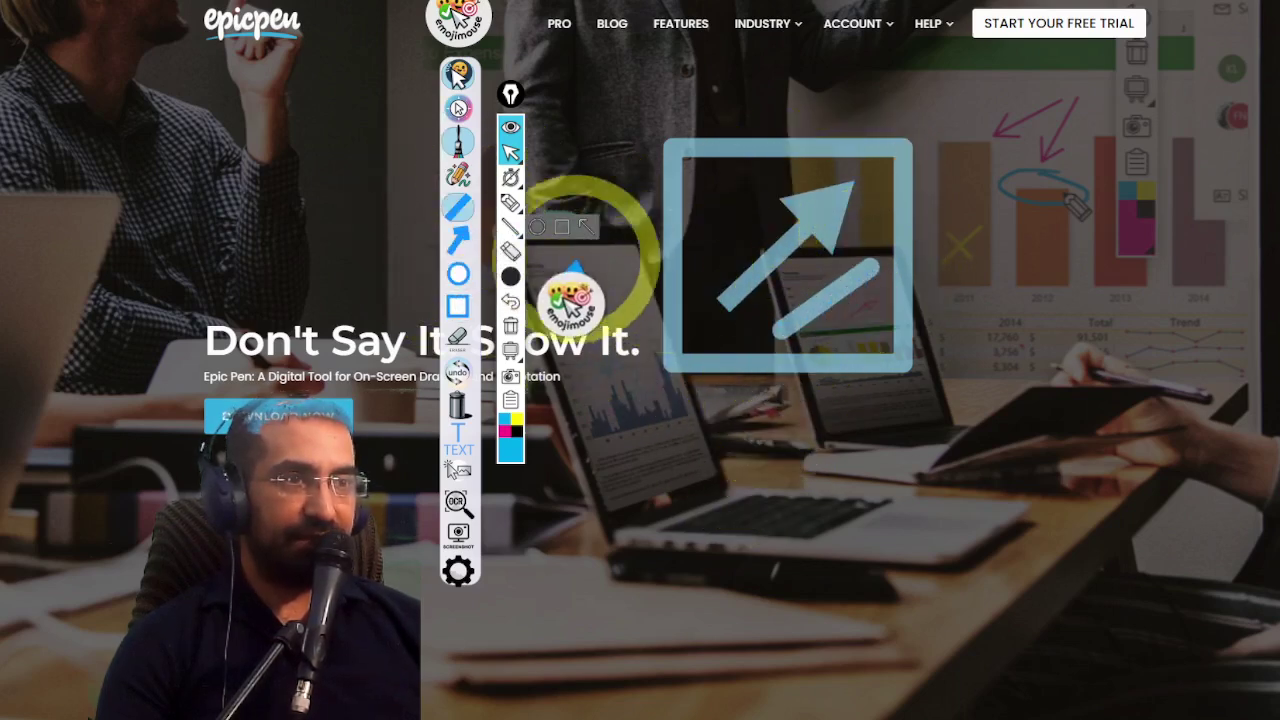
- Add a circle below the rectangle and a wavy freehand line to its right
left_click(458, 272)
left_click_drag(712, 372, 880, 515)
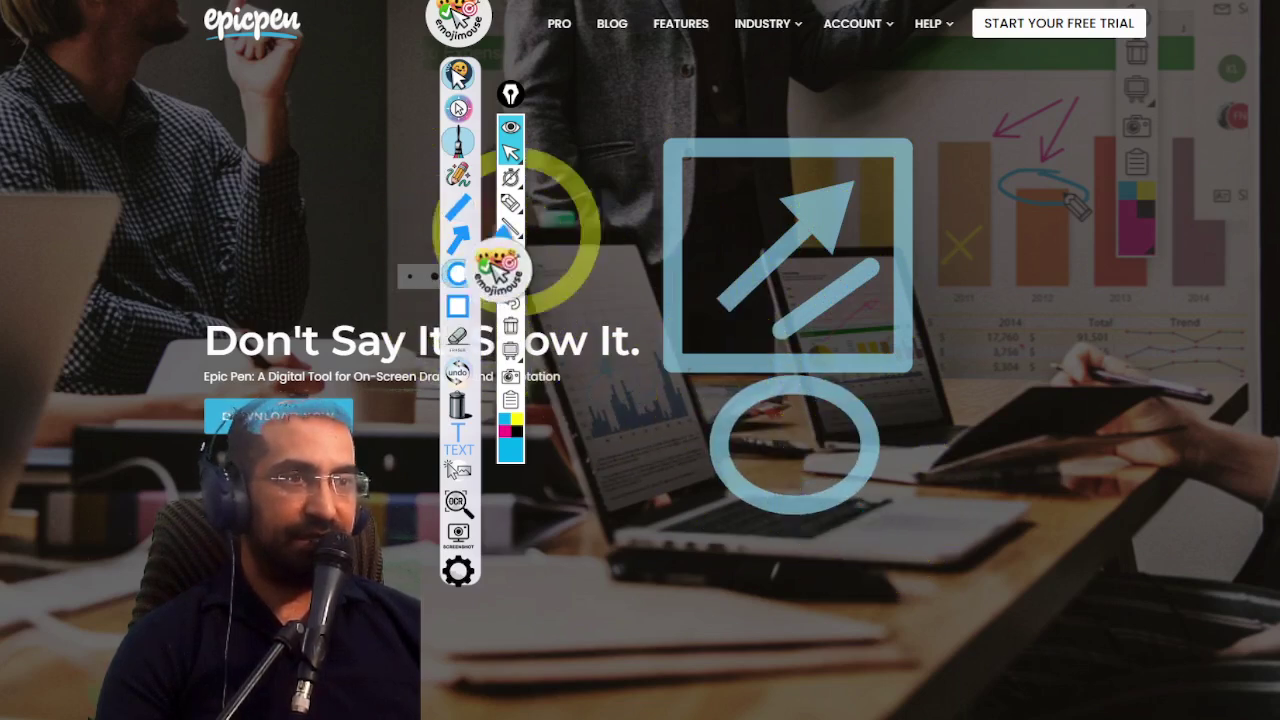
left_click(458, 274)
left_click(445, 172)
mouse_move(1040, 158)
left_mouse_down()
mouse_move(1003, 300)
mouse_move(986, 451)
mouse_move(950, 518)
left_mouse_up()
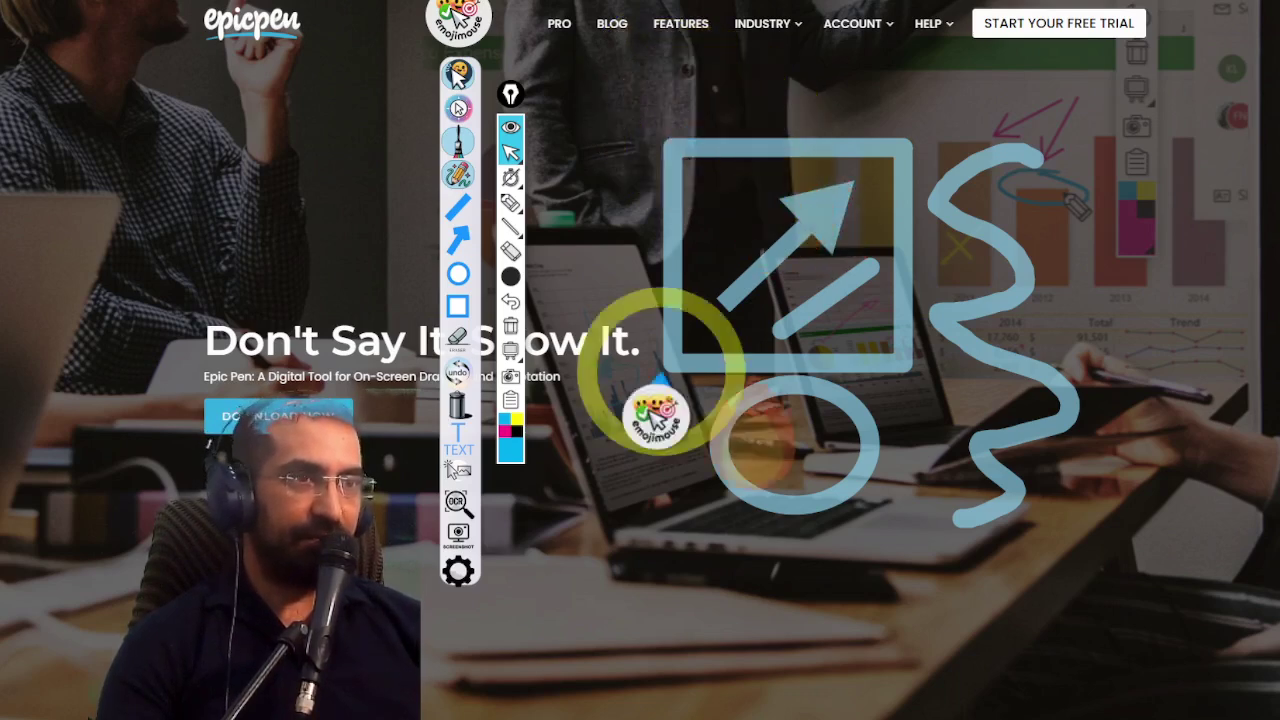
- Switch the Mode setting to 'Let AI Decide Emoji' and close the settings window
left_click(451, 608)
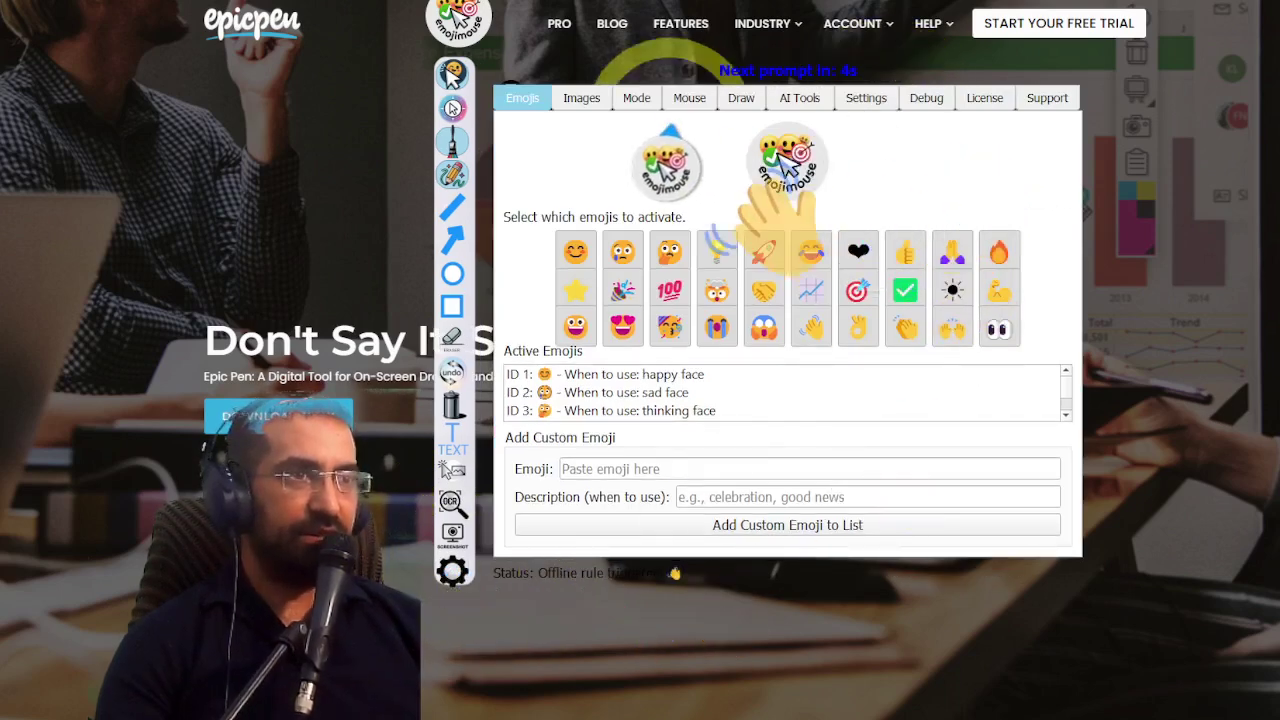
left_click(636, 97)
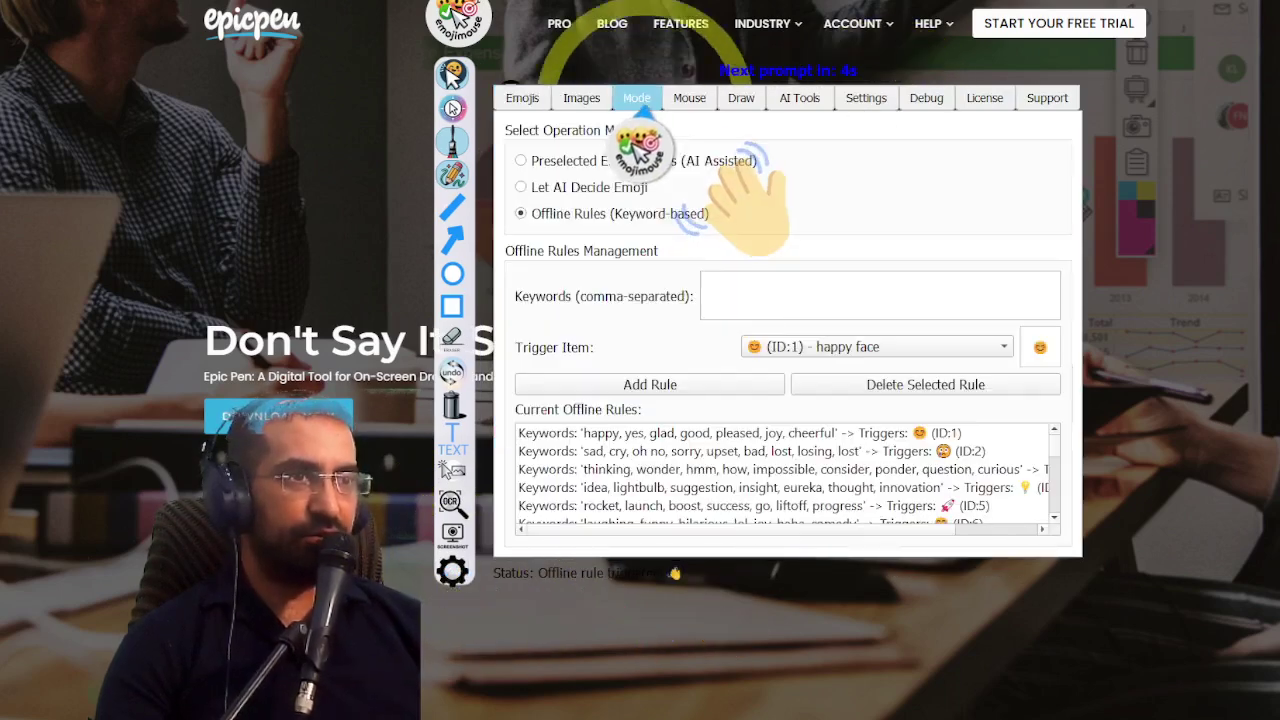
left_click(608, 188)
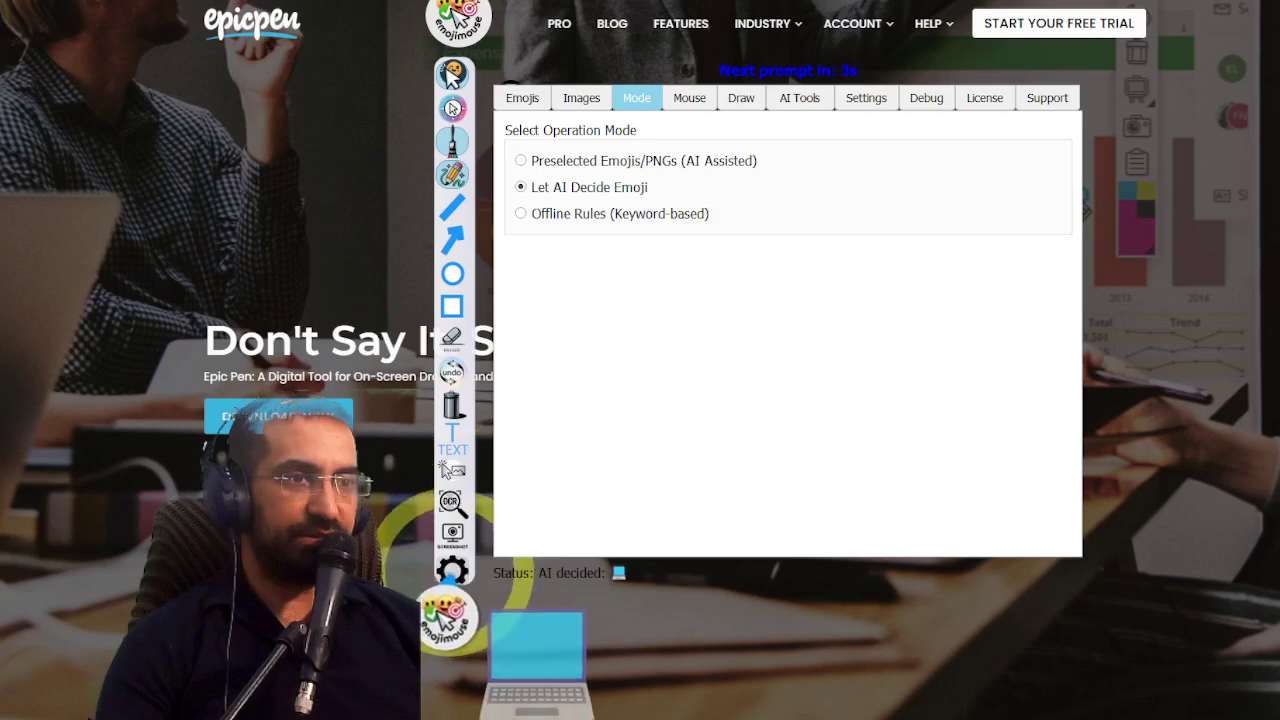
left_click(452, 570)
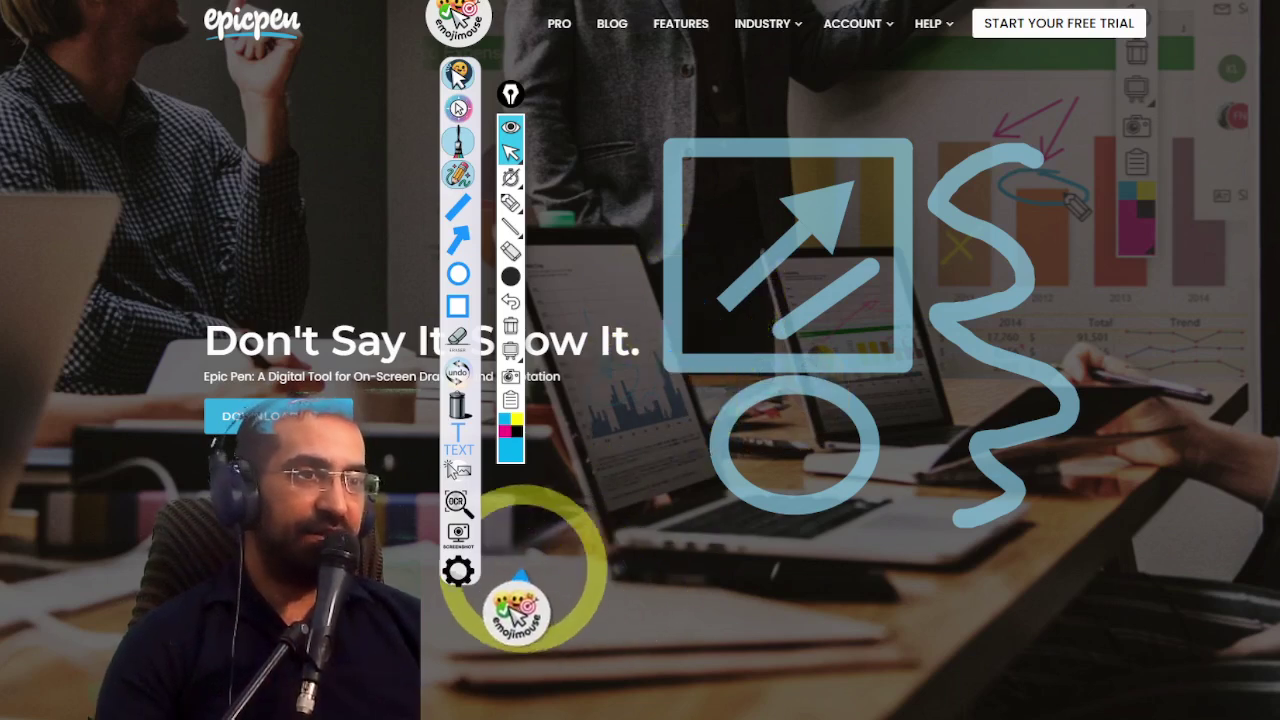
- View the Mouse tab highlighter settings (180 px circle, 24 px thickness, Ripple) and clear the drawings
left_click(458, 570)
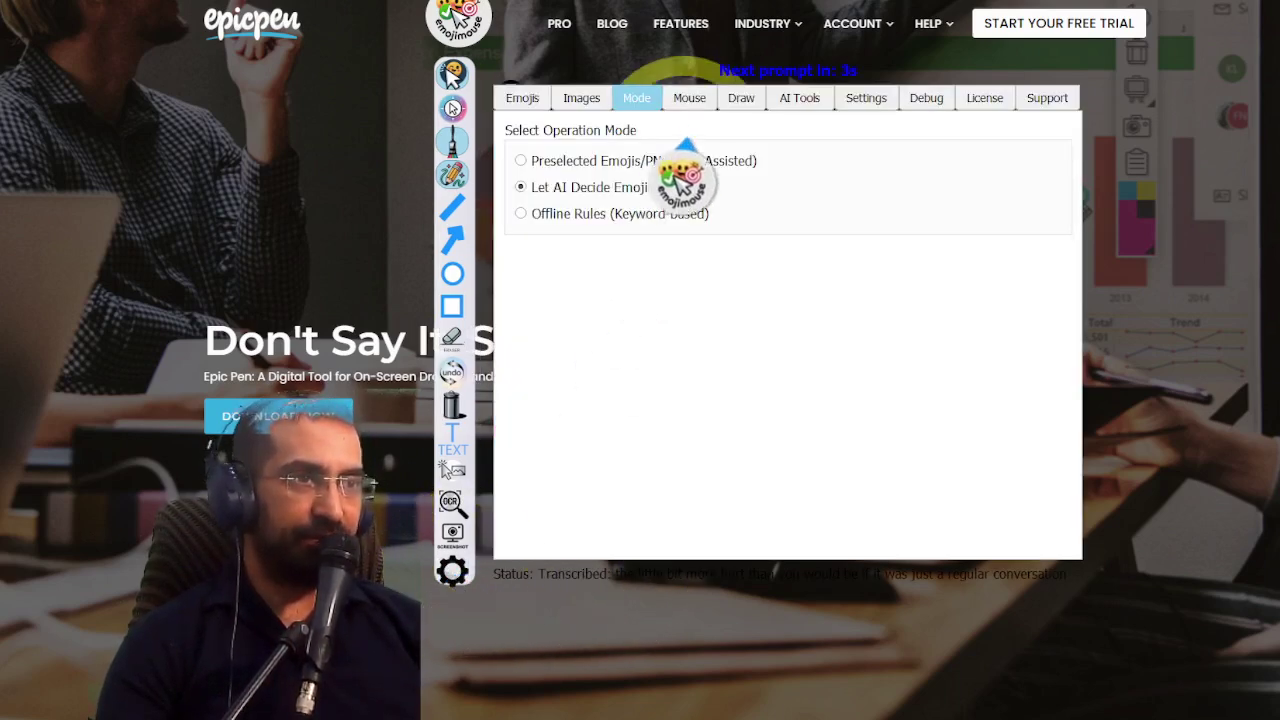
left_click(689, 98)
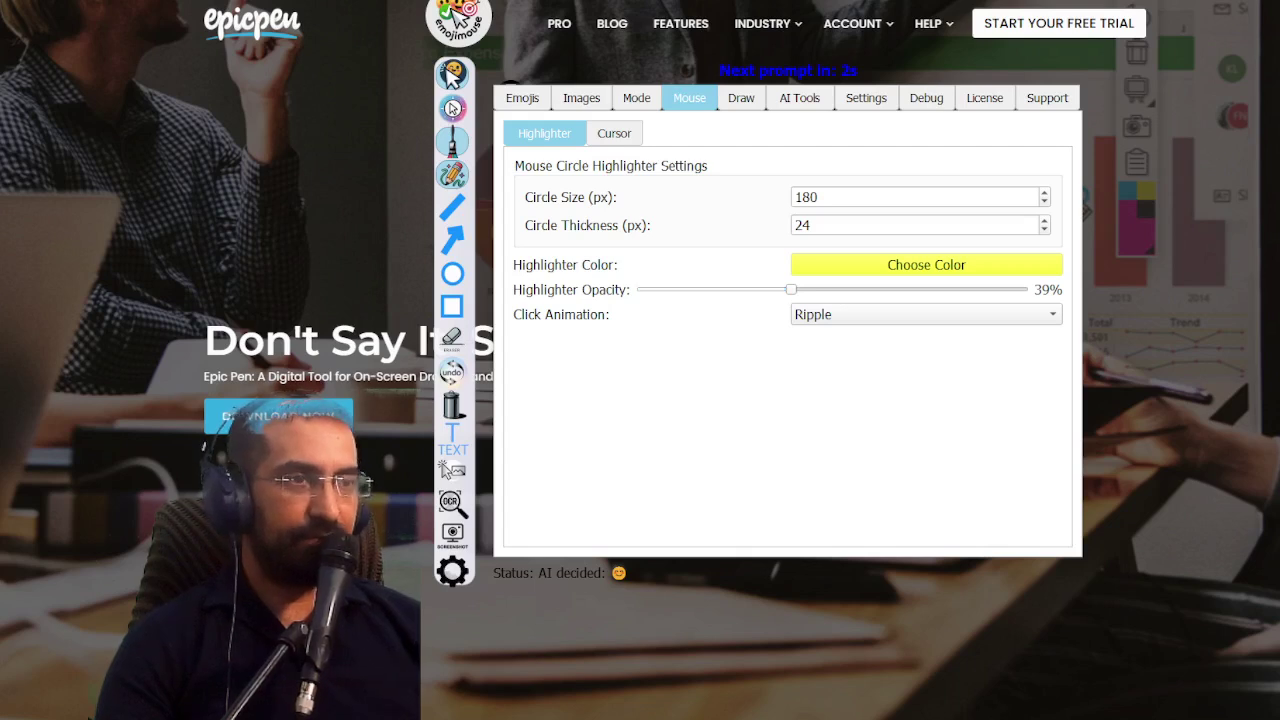
left_click(452, 140)
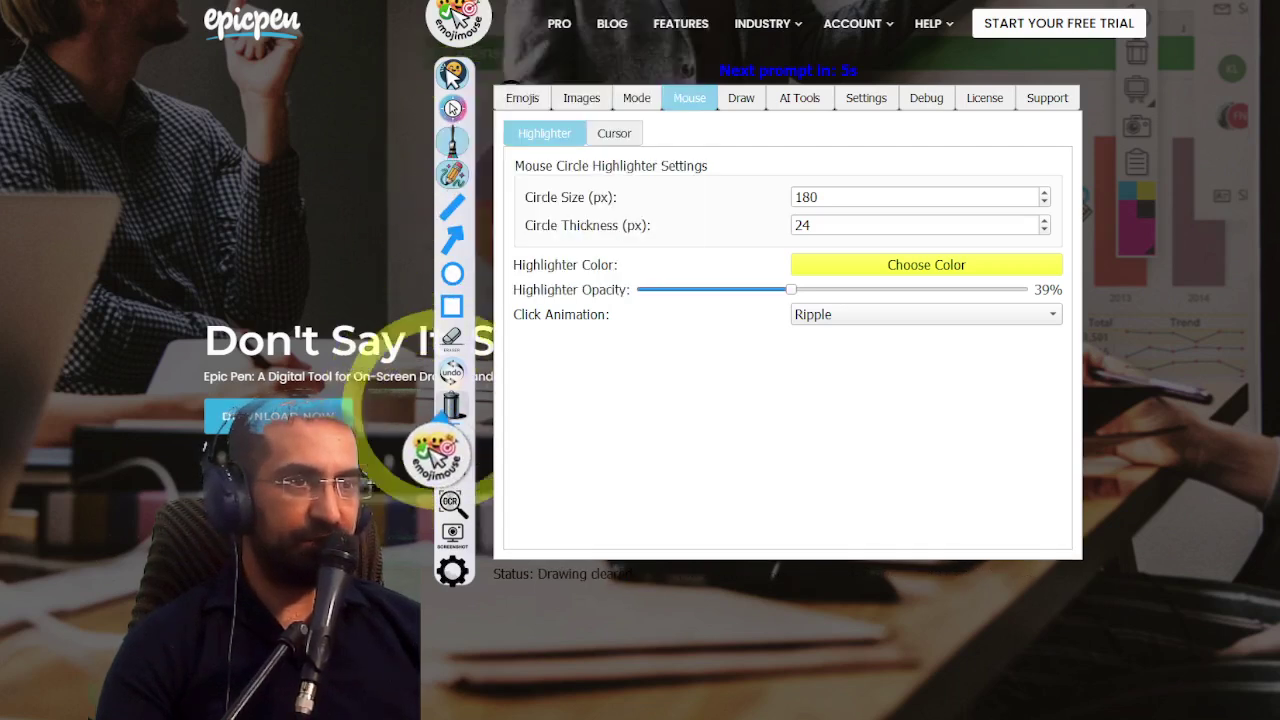